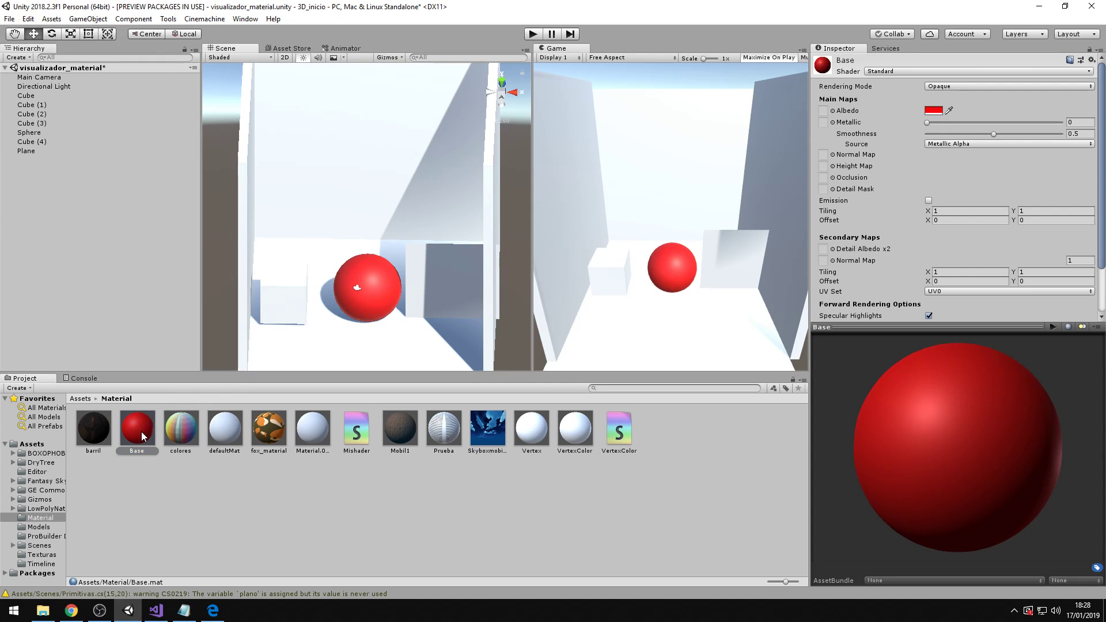
Step: Apply the Base material to the small cube and the plane, and darken its albedo colour to 801111
drag(144, 429, 447, 269)
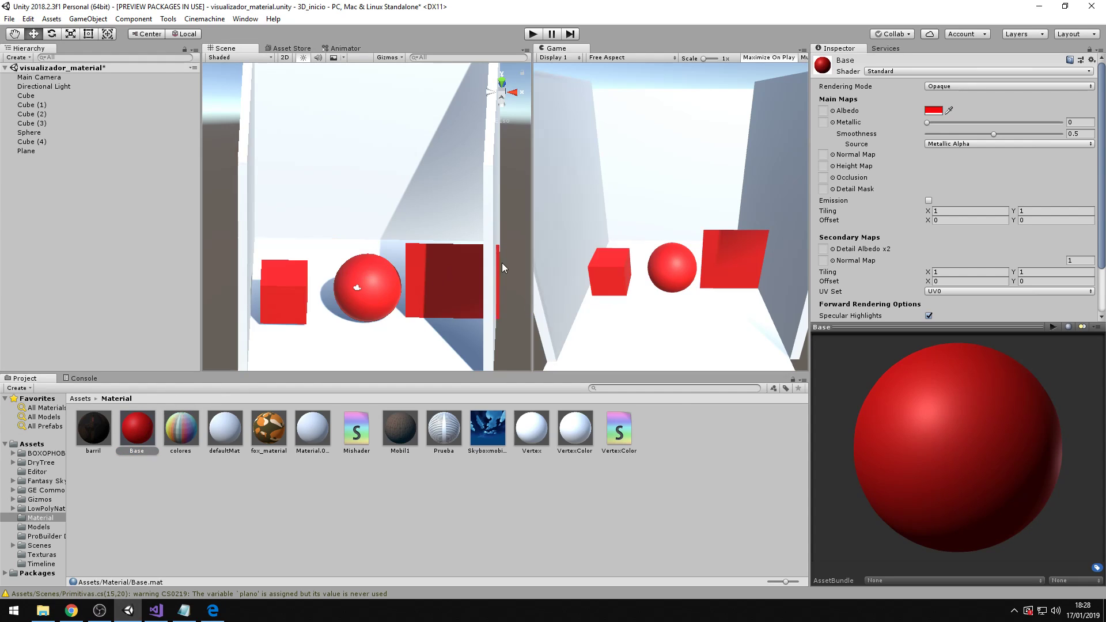
click(935, 110)
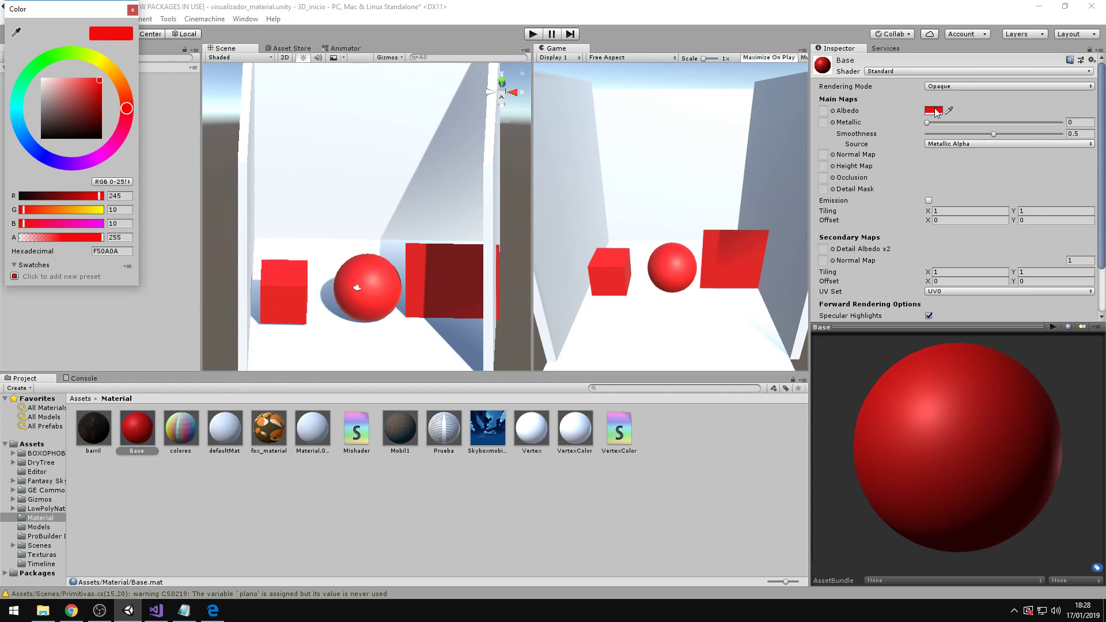
click(95, 108)
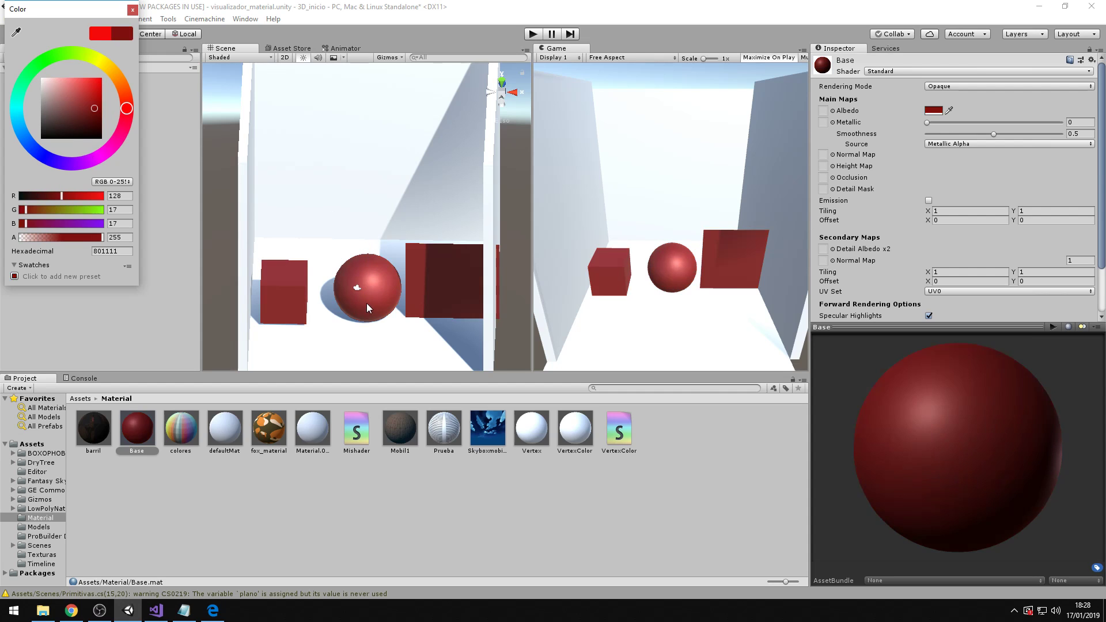
alt+click(373, 215)
alt+drag(446, 245, 447, 208)
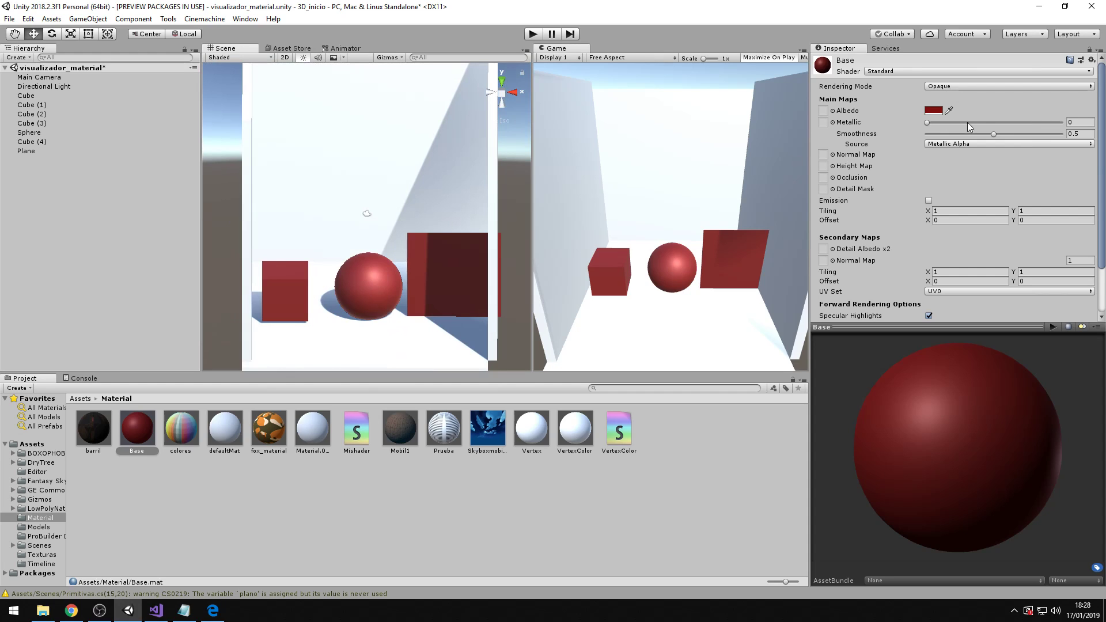
Step: Switch to the Clase63_Materiales_standard PDF in Edge and read the slides on the Opaque and Cutout shader modes
click(214, 615)
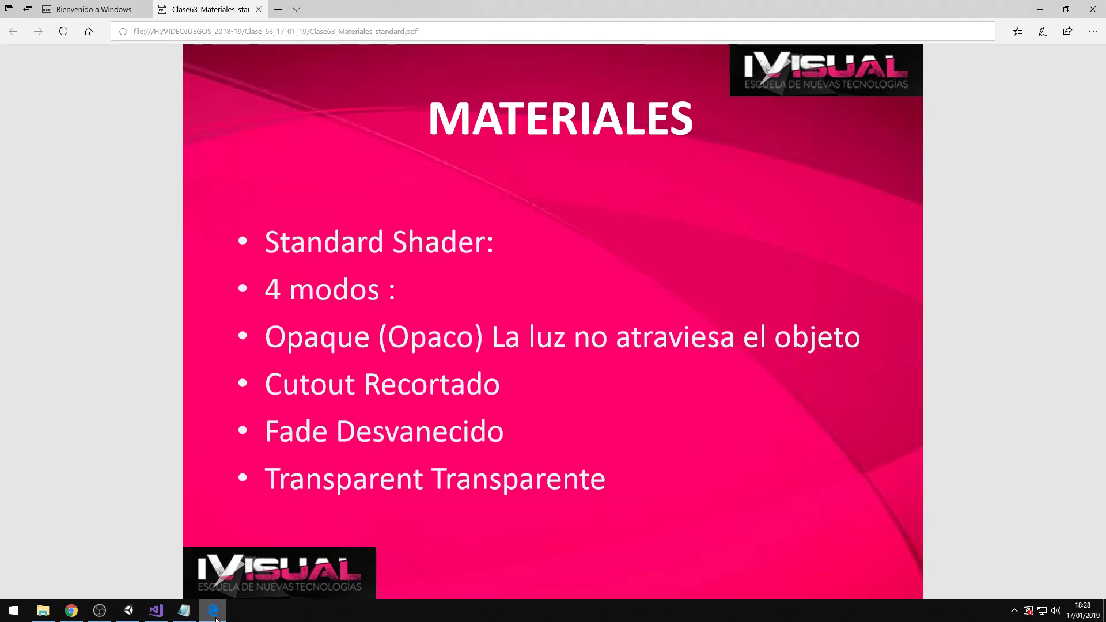
key(Right)
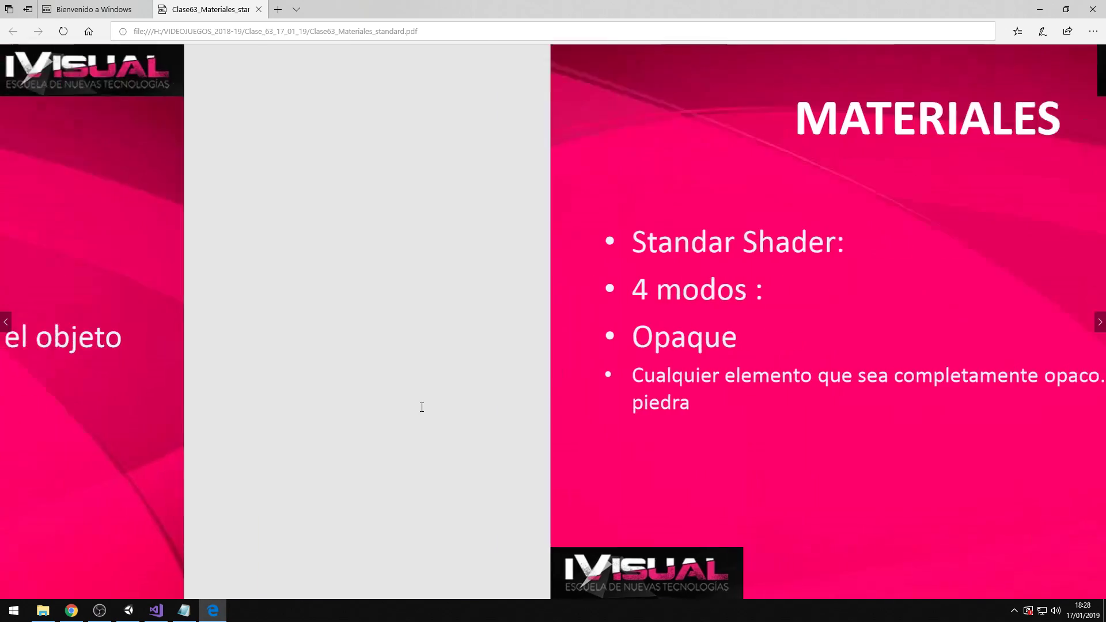
key(Left)
key(Right)
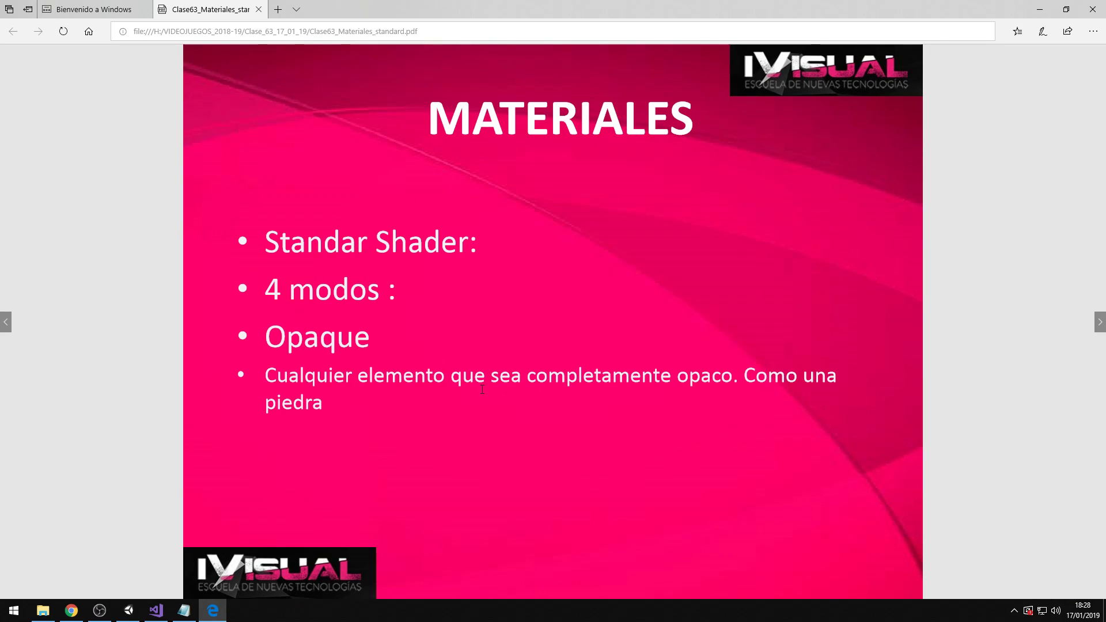
key(Right)
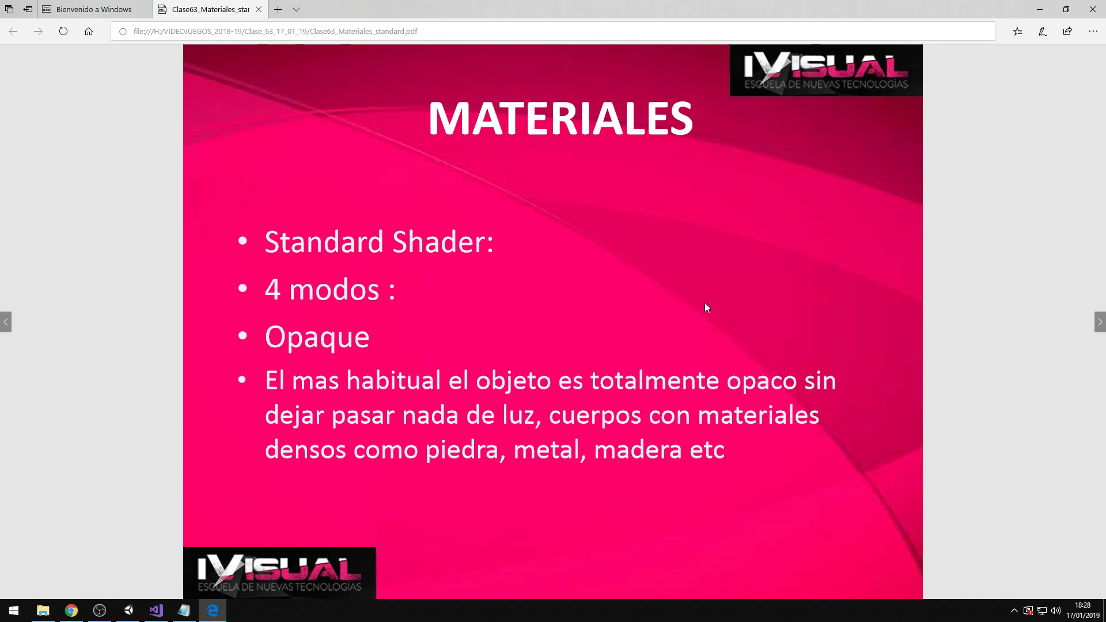
scroll(602, 317, down, 1)
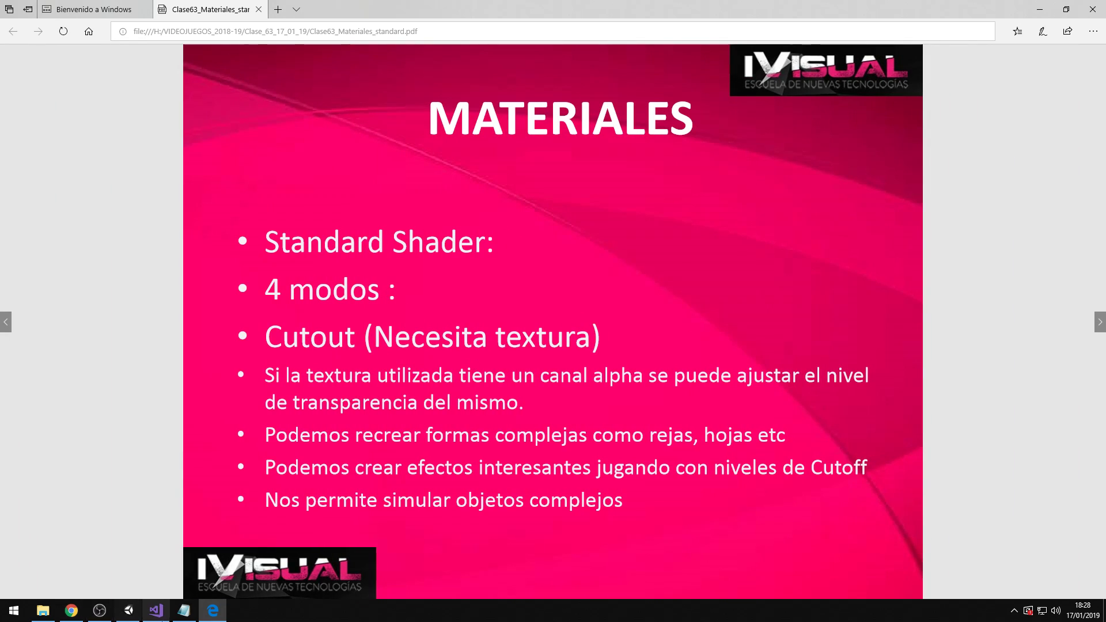
Step: Switch to Chrome and find the post with the alpha textures on the Edmodo class page
click(71, 610)
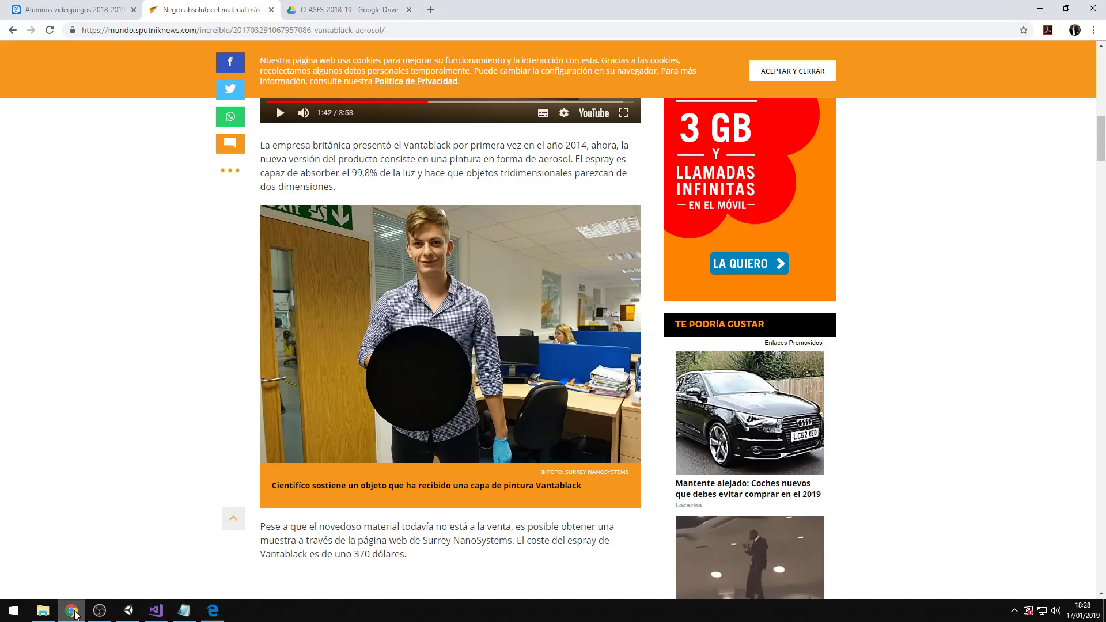
click(43, 12)
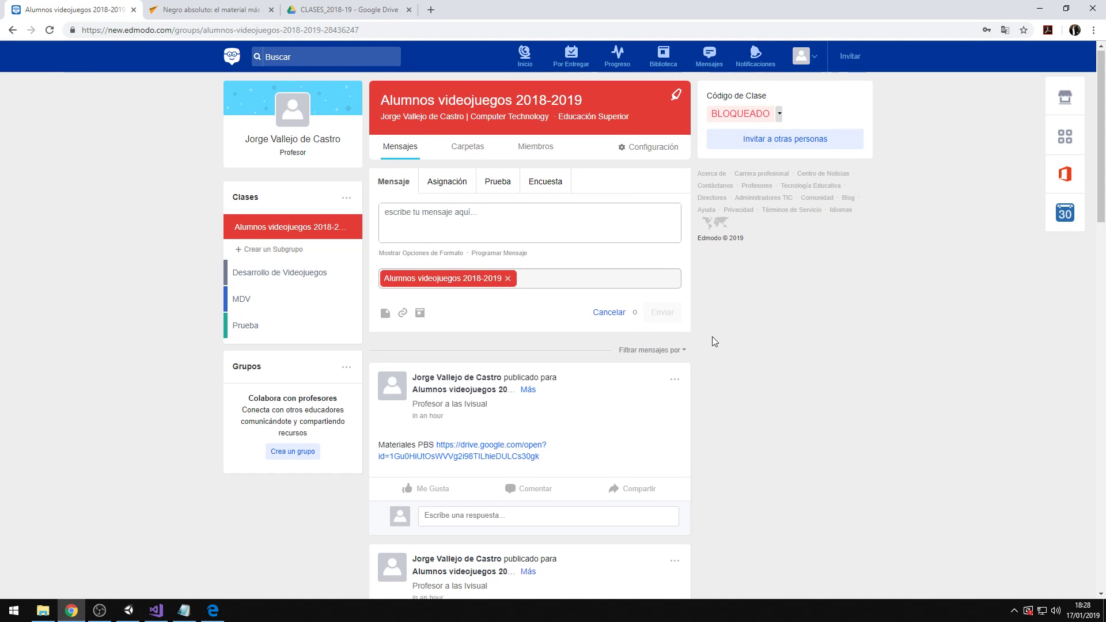
scroll(401, 457, down, 3)
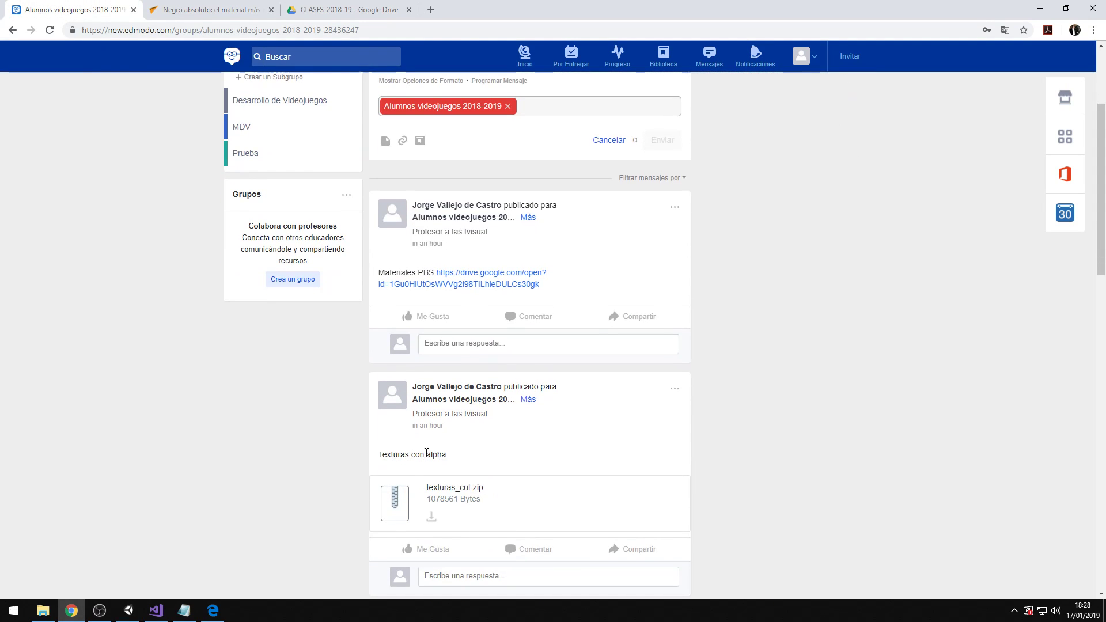
Step: Return to Unity and import cutoff_degradadol, hoja and reja from the Clase_63_17_01_19 folder into the Texturas folder
click(131, 612)
click(41, 555)
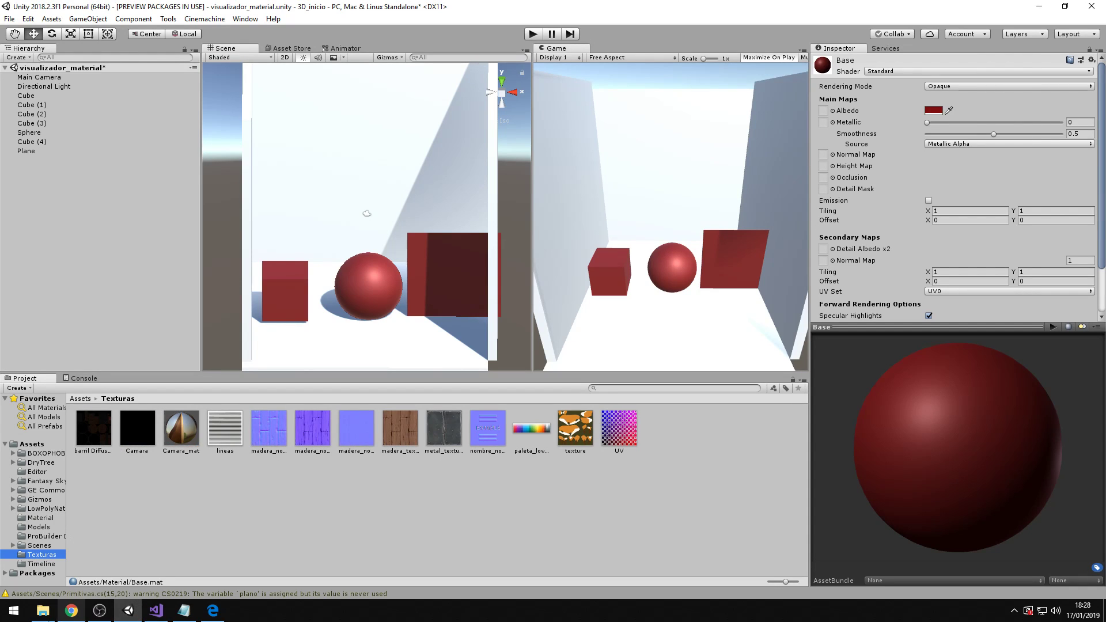
click(43, 611)
click(369, 391)
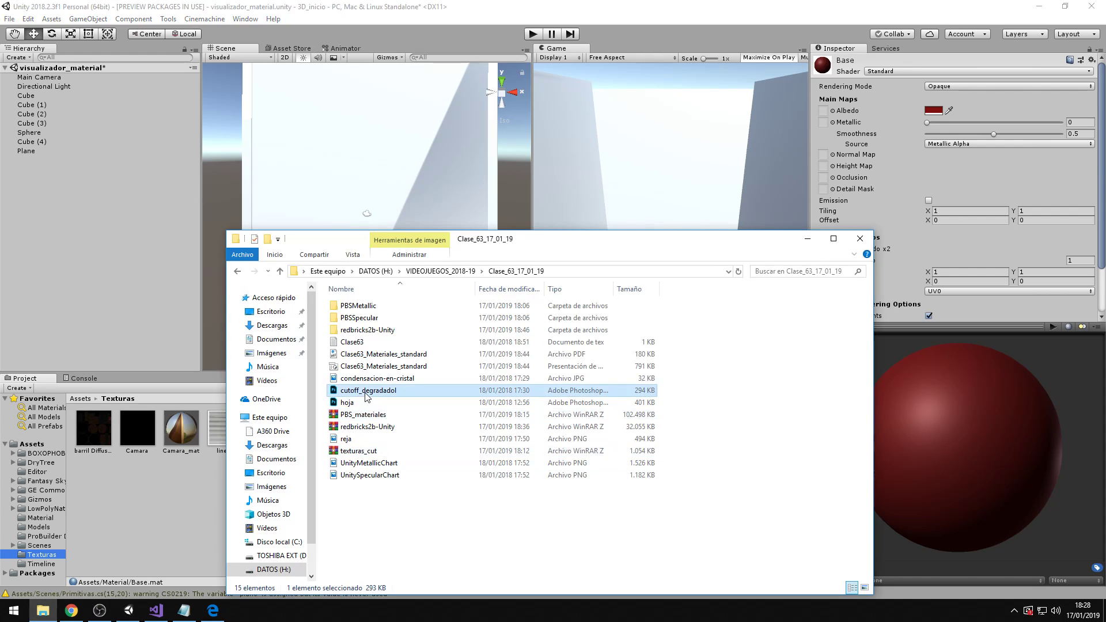
ctrl+click(349, 403)
ctrl+click(351, 440)
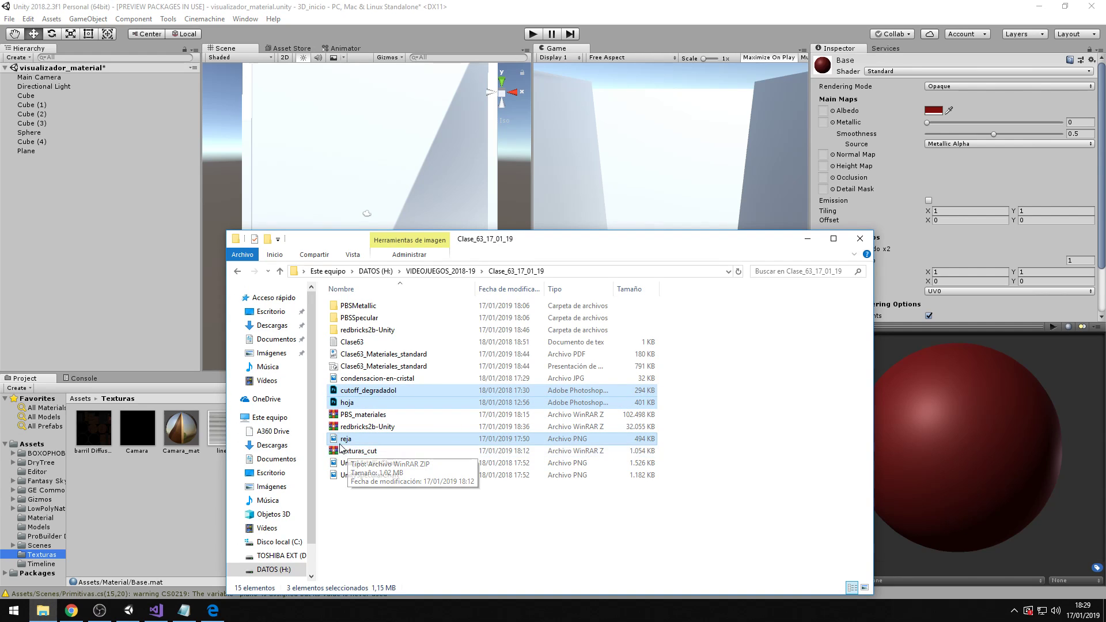
drag(340, 441, 204, 511)
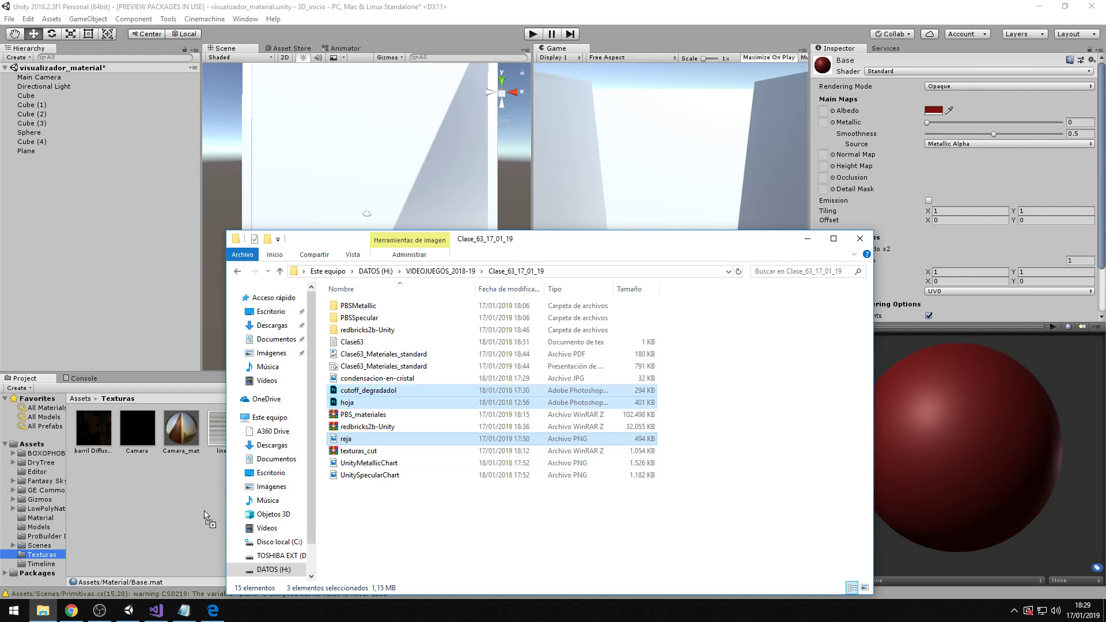
click(204, 511)
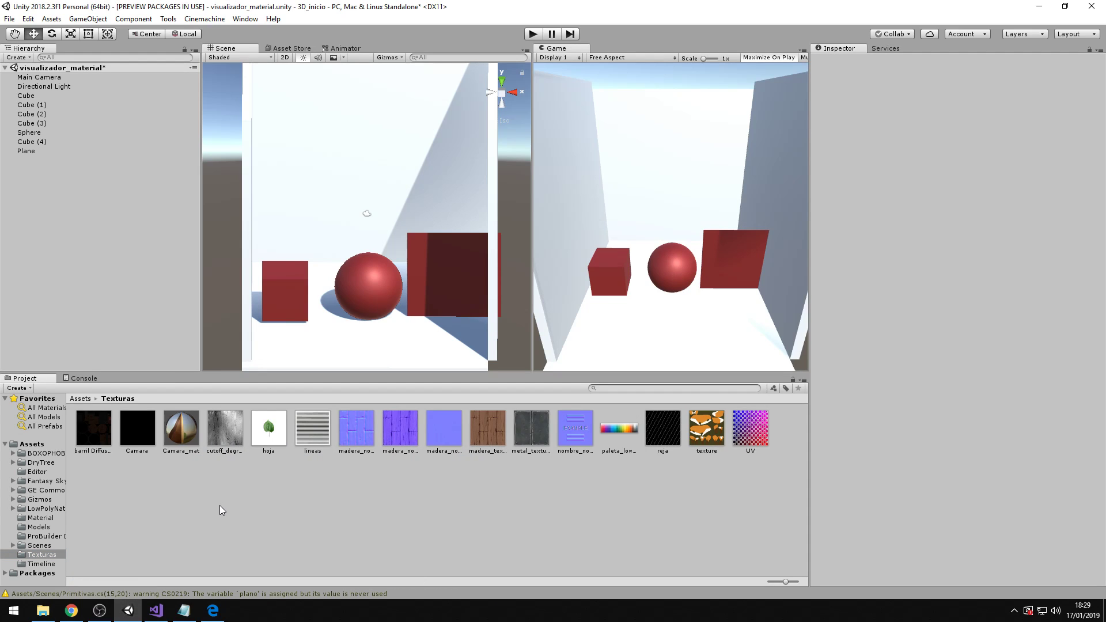
Step: Set the rendering mode of the plane's Base material to Cutout and assign the cutoff_degradadol texture as its albedo map
click(431, 278)
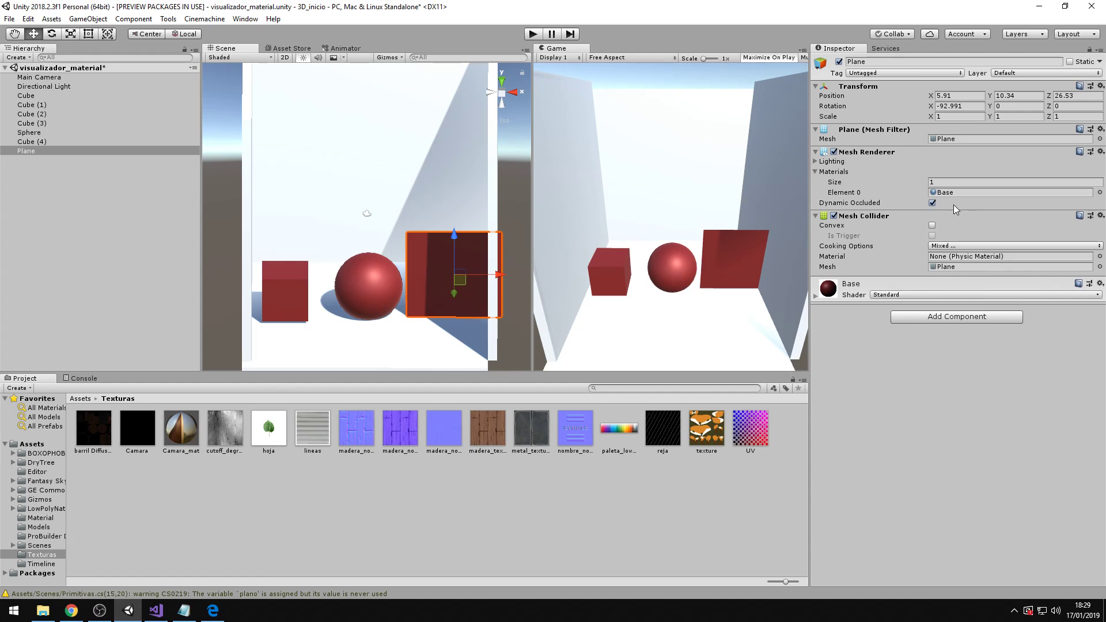
click(817, 297)
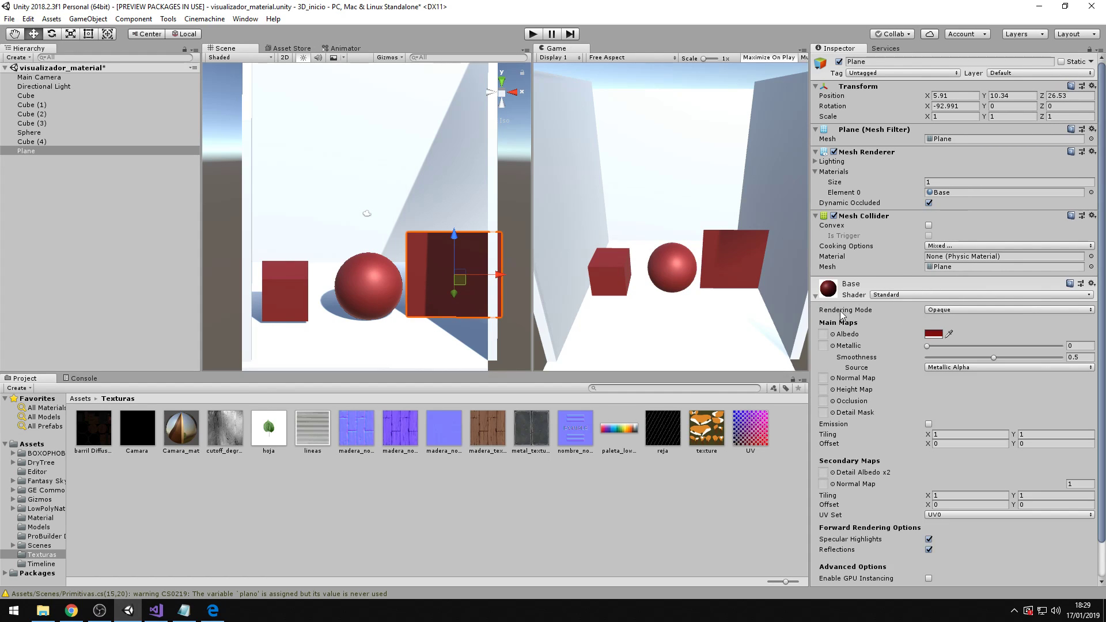
click(949, 310)
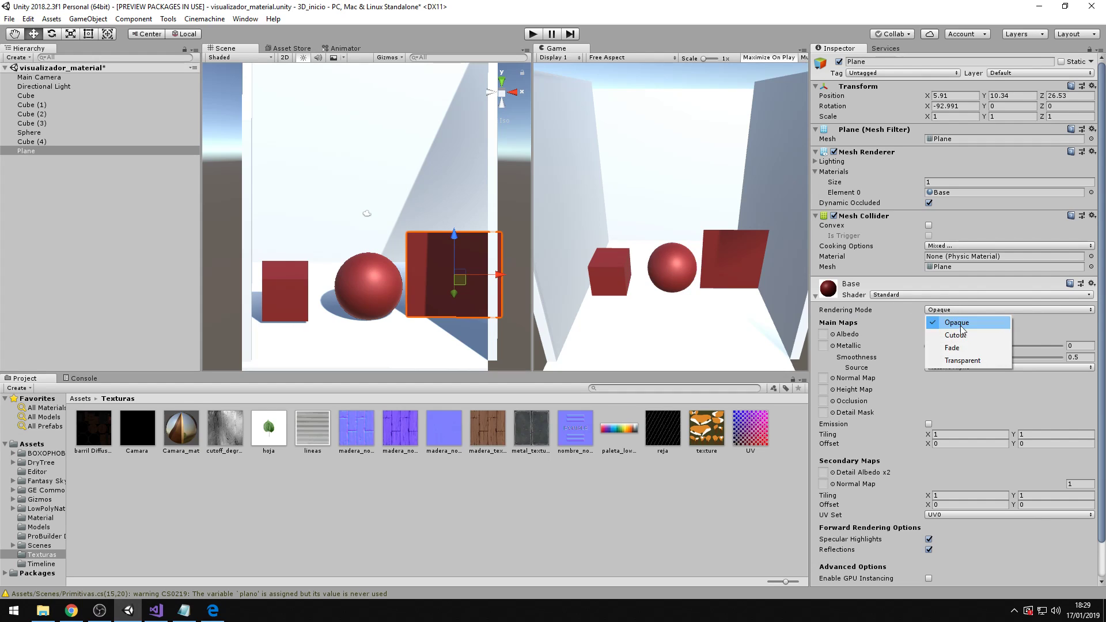
click(967, 336)
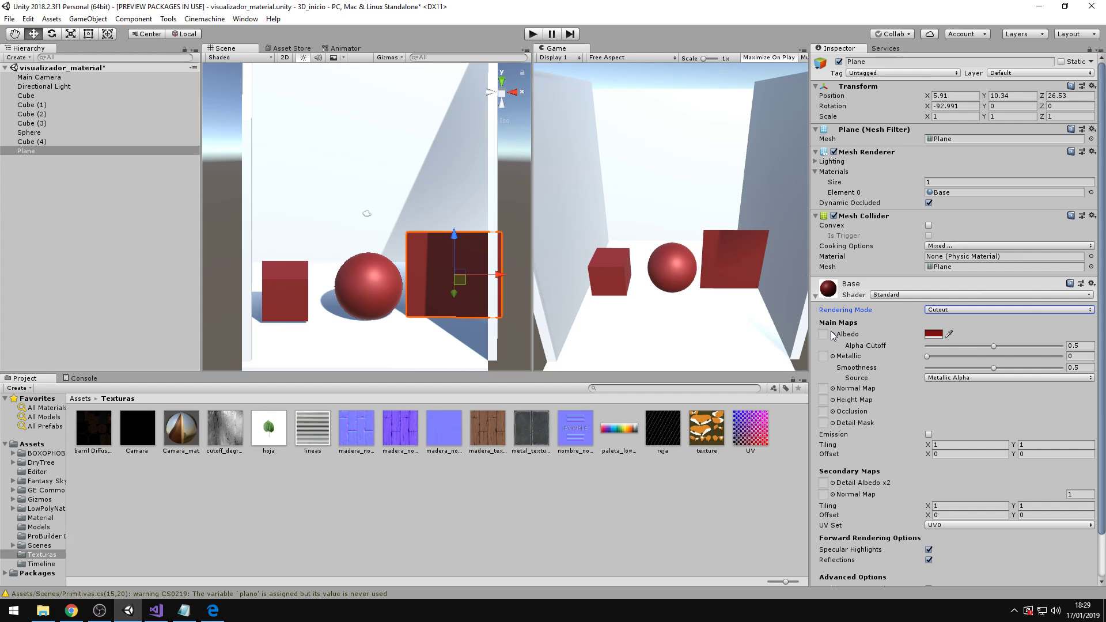
click(234, 439)
drag(233, 439, 827, 340)
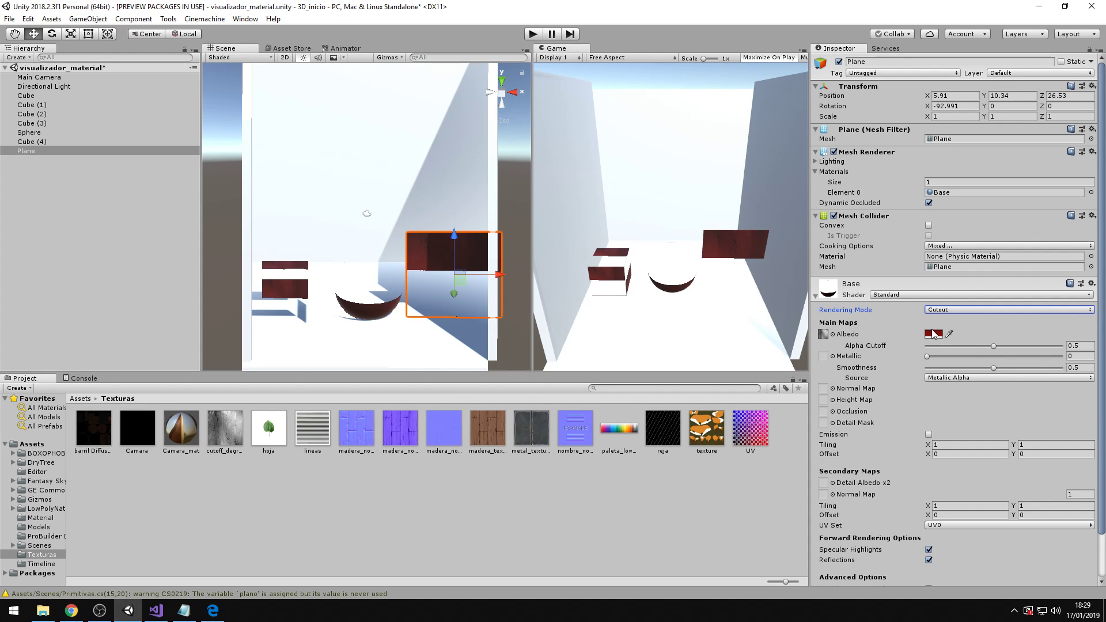
Step: Set the Base material's albedo colour to white (FFFFFF)
click(934, 334)
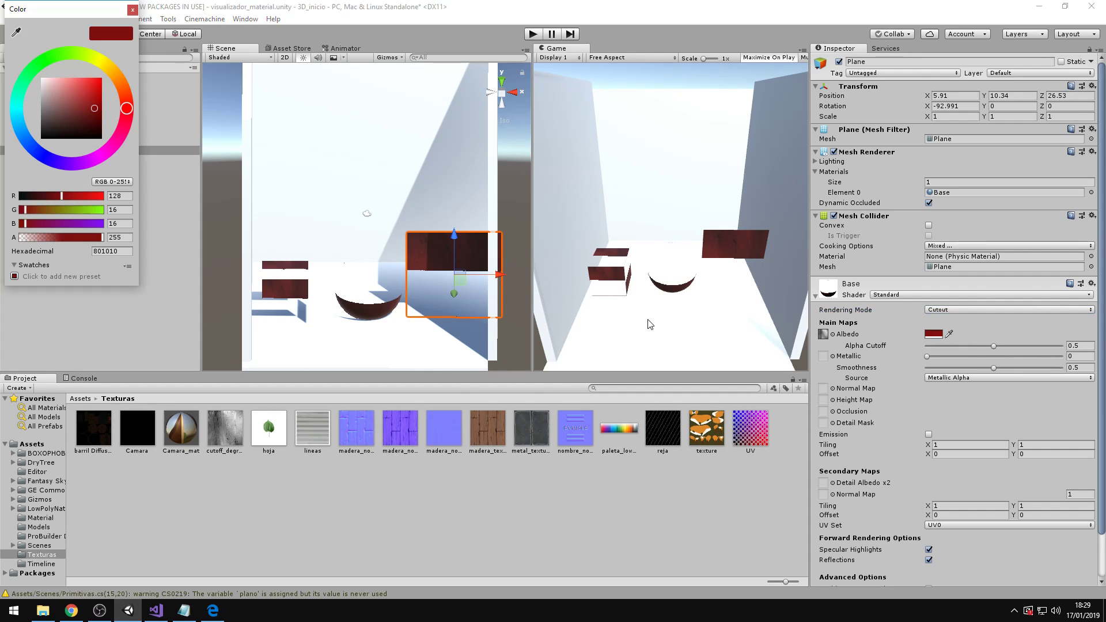
drag(106, 117, 30, 72)
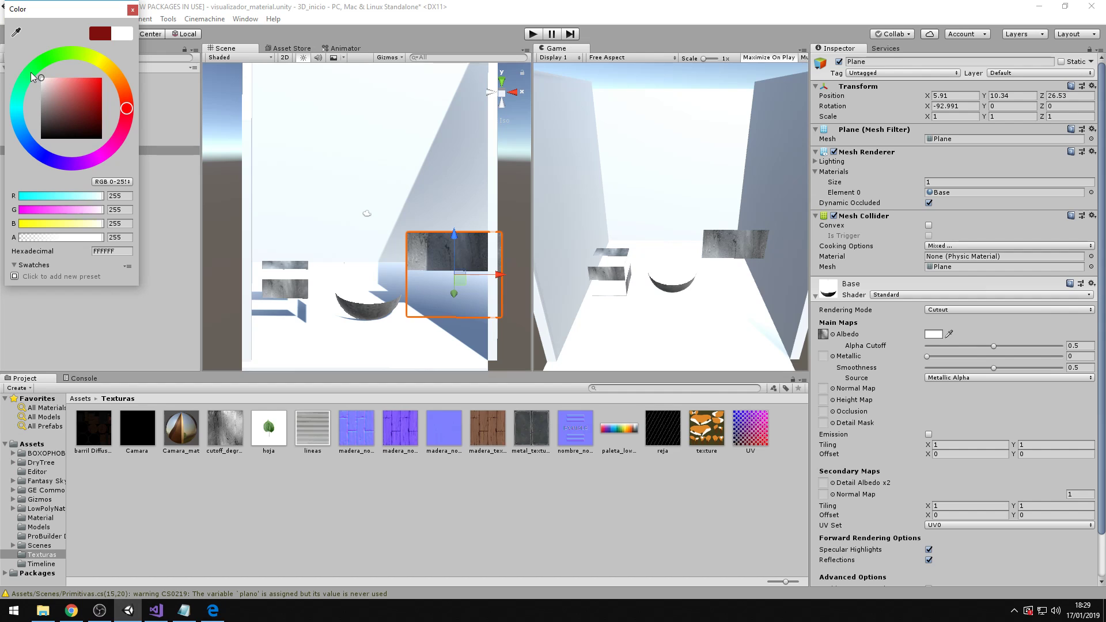
click(132, 10)
right_drag(369, 218, 311, 252)
alt+drag(311, 252, 397, 224)
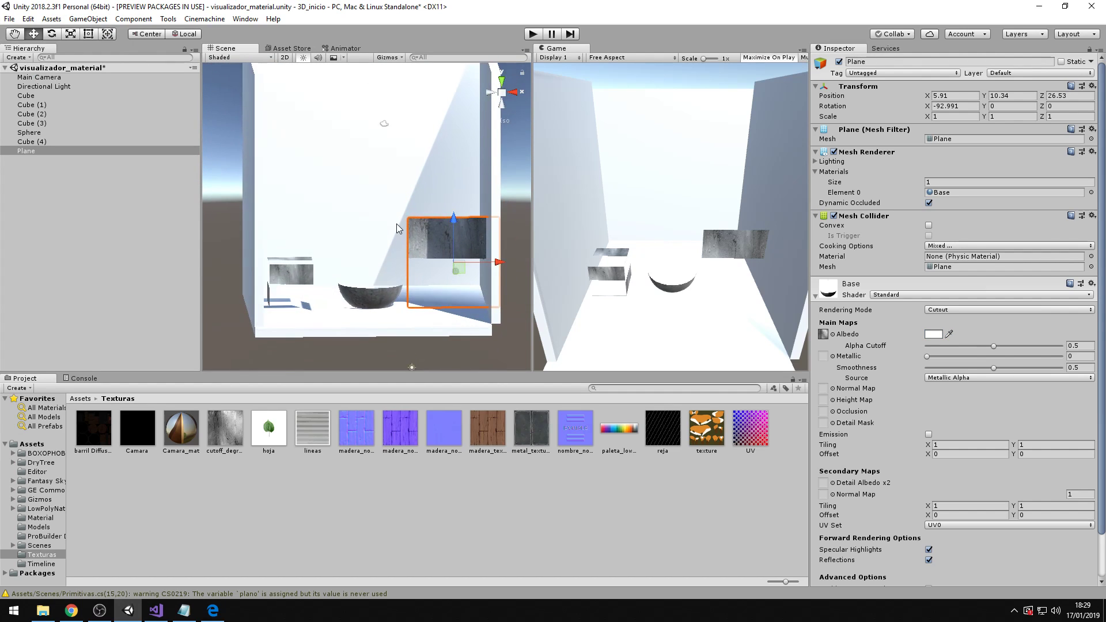
scroll(396, 225, up, 4)
scroll(369, 220, down, 1)
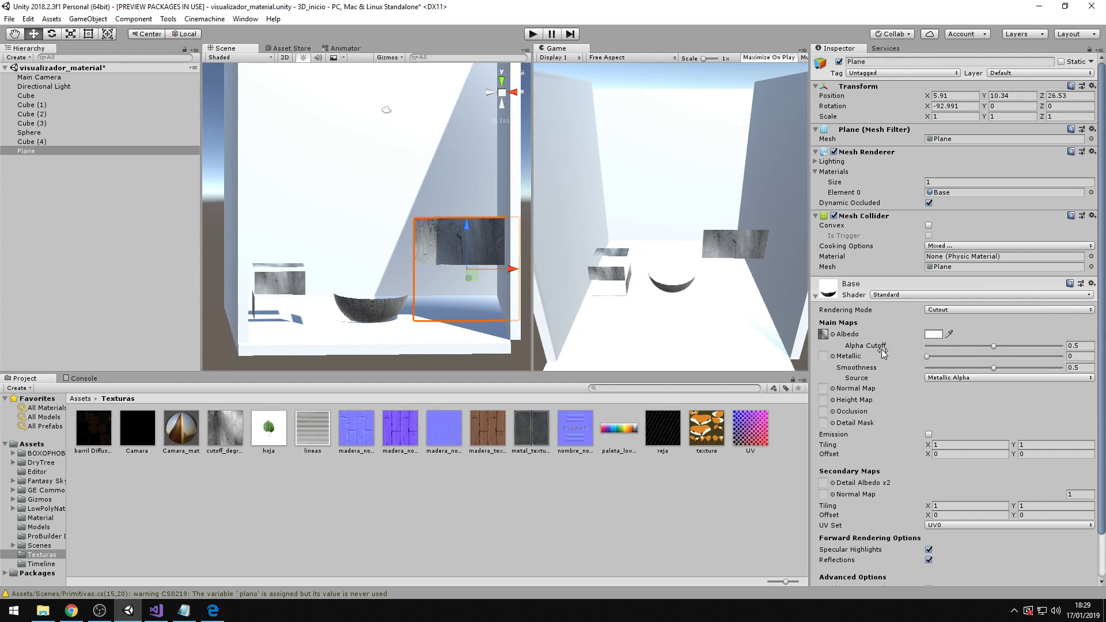
Step: Check the Cutout slide in the Edge presentation, and back in Unity lower the Base material's Alpha Cutoff to 0
click(212, 611)
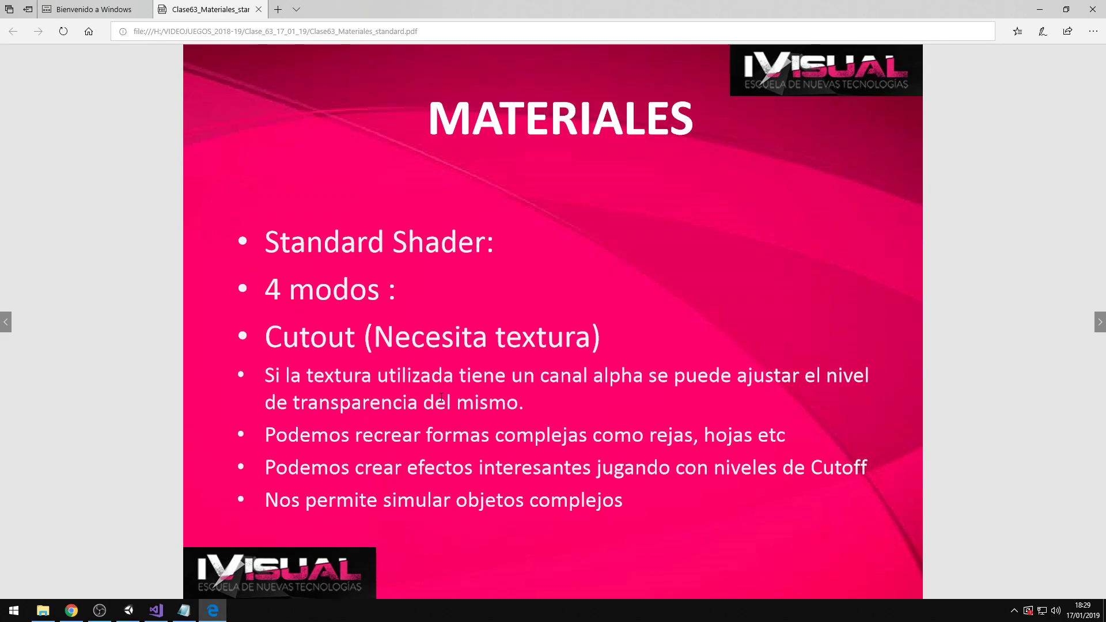
click(128, 611)
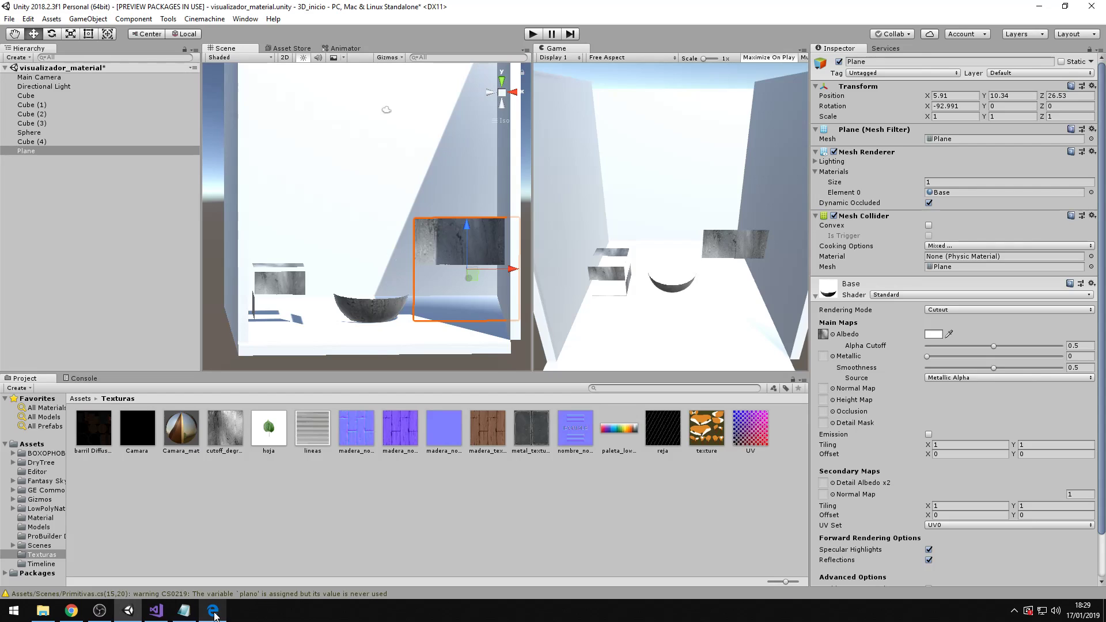
drag(994, 346, 910, 336)
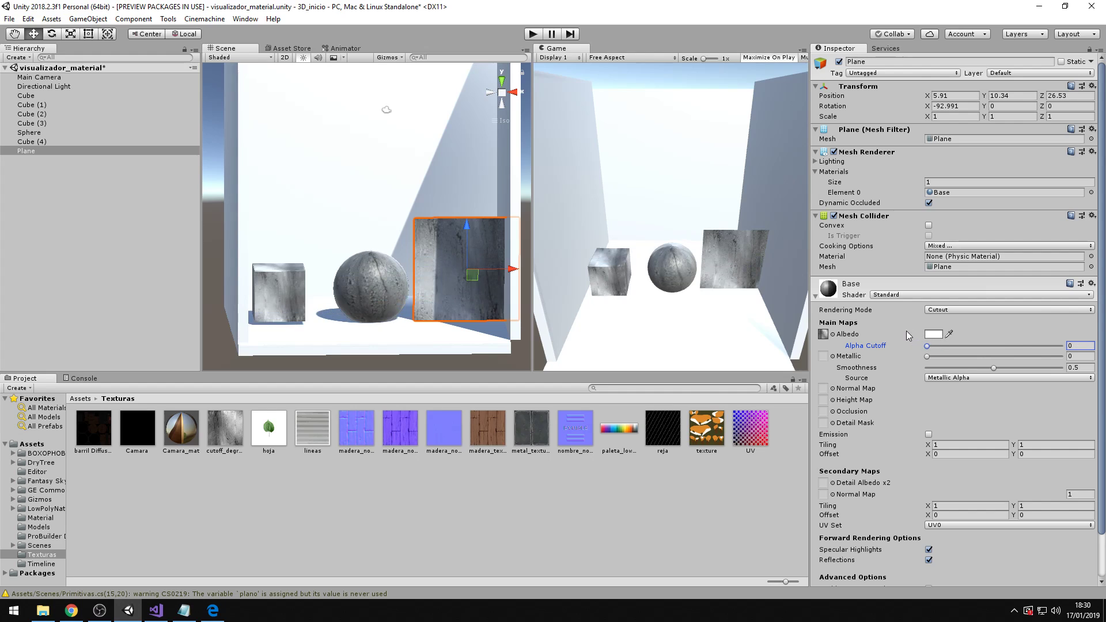
scroll(709, 274, up, 1)
scroll(709, 282, down, 1)
alt+drag(707, 287, 658, 247)
mouse_move(928, 346)
mouse_down()
mouse_move(909, 346)
mouse_move(1027, 348)
mouse_move(925, 347)
mouse_up()
mouse_move(931, 346)
mouse_down()
mouse_move(975, 348)
mouse_move(915, 349)
mouse_up()
drag(928, 345, 904, 337)
Step: Replace the Base material's albedo map with the hoja texture and raise the Alpha Cutoff to about 0.081
drag(270, 436, 823, 336)
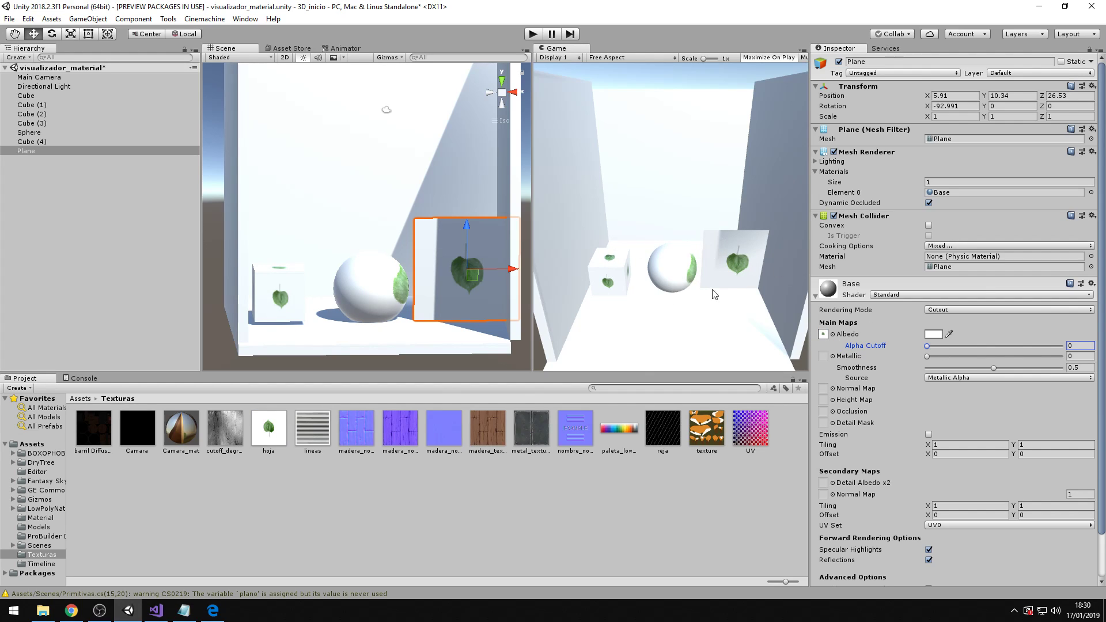
drag(928, 350, 938, 349)
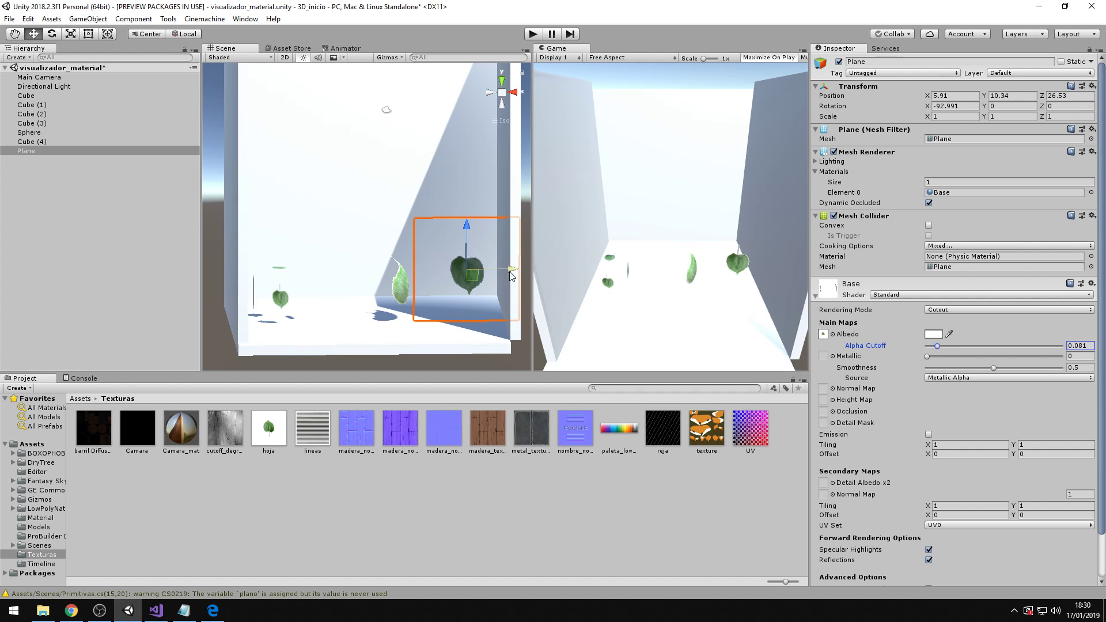
Step: Move the plane along the X axis to about X -3.43, in front of the back wall
scroll(489, 266, up, 3)
scroll(484, 279, down, 3)
alt+drag(499, 273, 414, 274)
Step: Adjust the Base material's Alpha Cutoff to about 0.573 while checking the leaf's edges up close
drag(938, 346, 1009, 345)
scroll(414, 244, up, 8)
mouse_move(408, 260)
alt+mouse_down()
mouse_move(398, 202)
mouse_move(410, 269)
mouse_move(418, 257)
alt+mouse_up()
scroll(418, 257, up, 13)
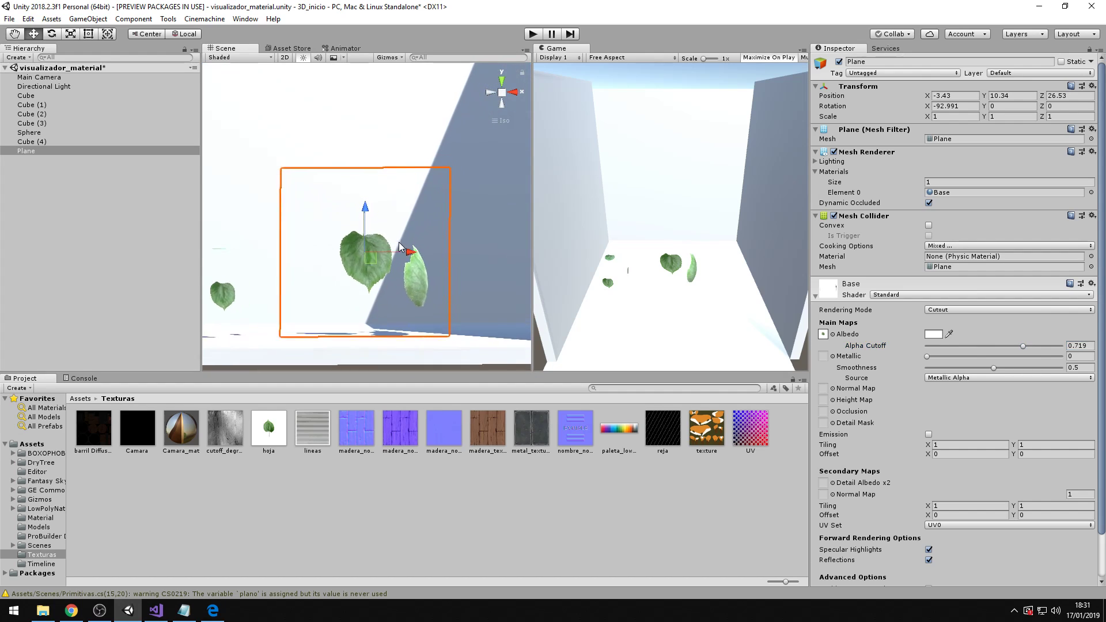
mouse_move(1024, 345)
mouse_down()
mouse_move(1054, 346)
mouse_move(1005, 344)
mouse_up()
mouse_move(407, 246)
alt+mouse_down()
mouse_move(415, 236)
mouse_move(398, 227)
mouse_move(407, 210)
mouse_move(421, 239)
alt+mouse_up()
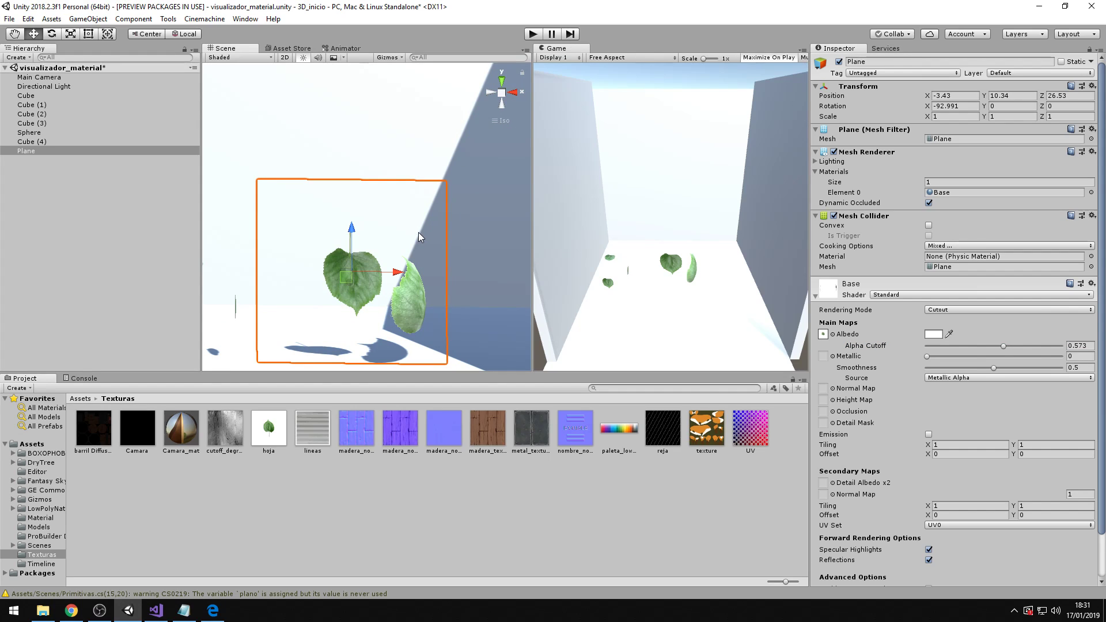
Step: Examine the leaf cutout on the plane and the shadow it casts from close up
alt+drag(376, 241, 383, 247)
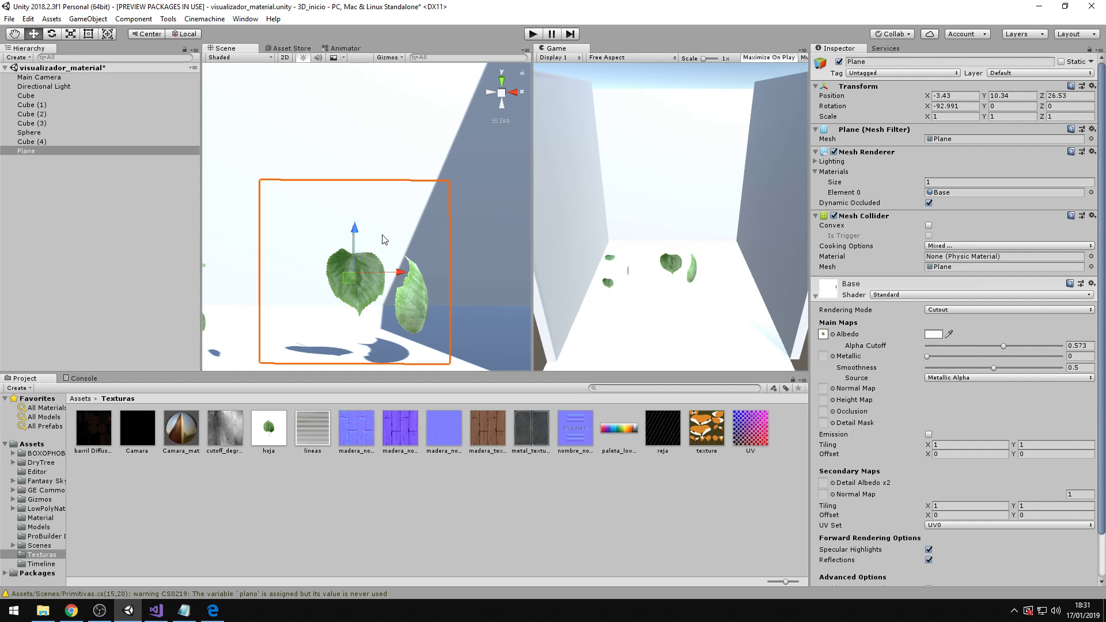
alt+drag(402, 197, 482, 247)
scroll(440, 254, up, 10)
scroll(434, 255, up, 4)
middle_drag(435, 247, 429, 182)
middle_drag(454, 277, 458, 190)
scroll(460, 189, up, 5)
Step: Try rotating the leaf plane slightly, and undo the rotation
key(e)
mouse_move(398, 205)
mouse_down()
mouse_move(361, 209)
mouse_move(414, 195)
mouse_move(400, 192)
mouse_up()
key(ctrl+z)
scroll(444, 198, down, 5)
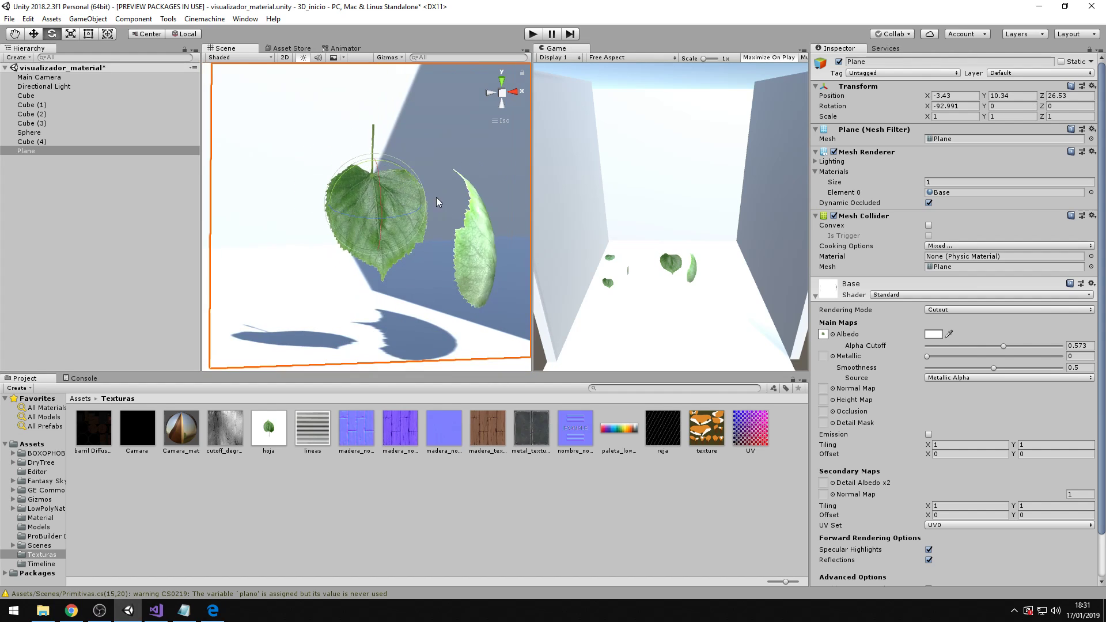
Step: Try tilting the leaf plane about its X axis to about -79.35 degrees, and undo the rotation
scroll(437, 197, down, 4)
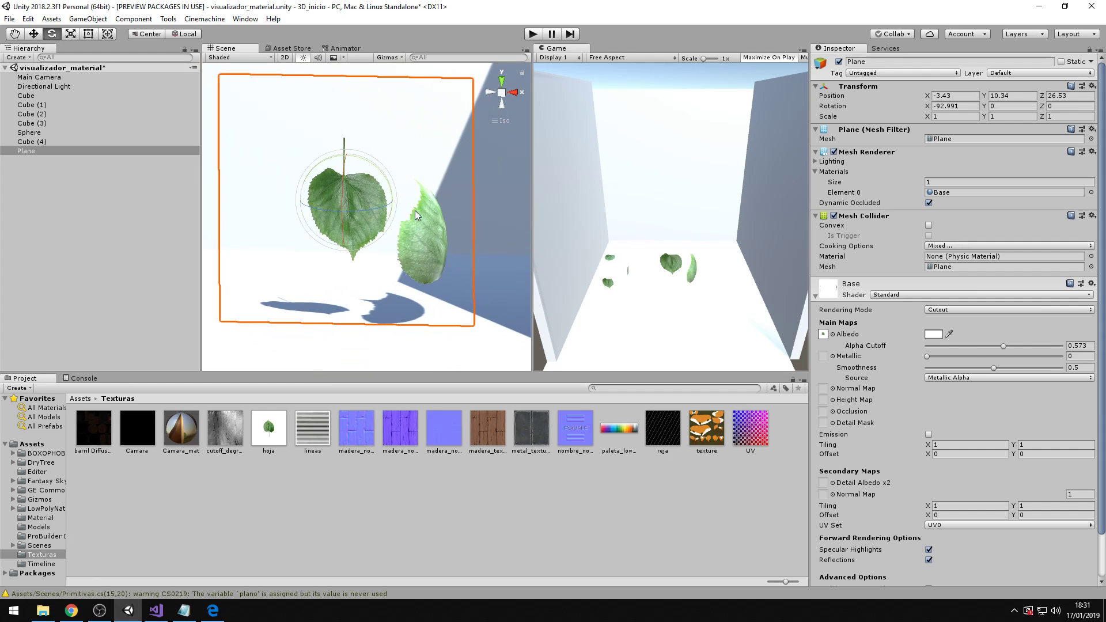
mouse_move(387, 205)
mouse_down()
mouse_move(352, 210)
mouse_move(391, 201)
mouse_up()
key(ctrl+z)
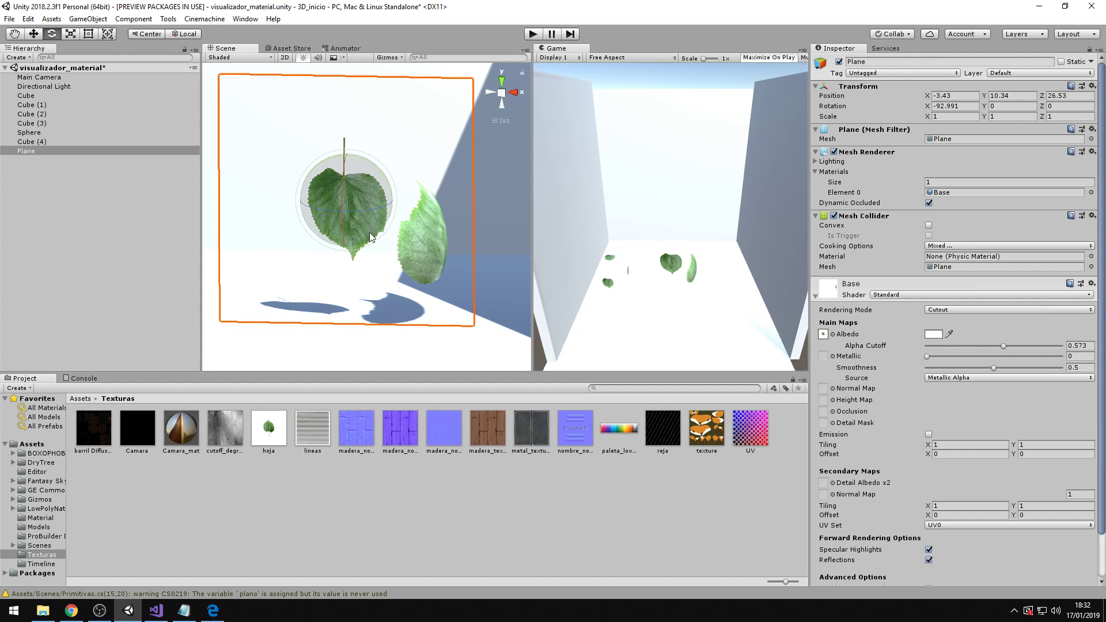
mouse_move(342, 226)
mouse_down()
mouse_move(331, 188)
mouse_move(340, 209)
mouse_up()
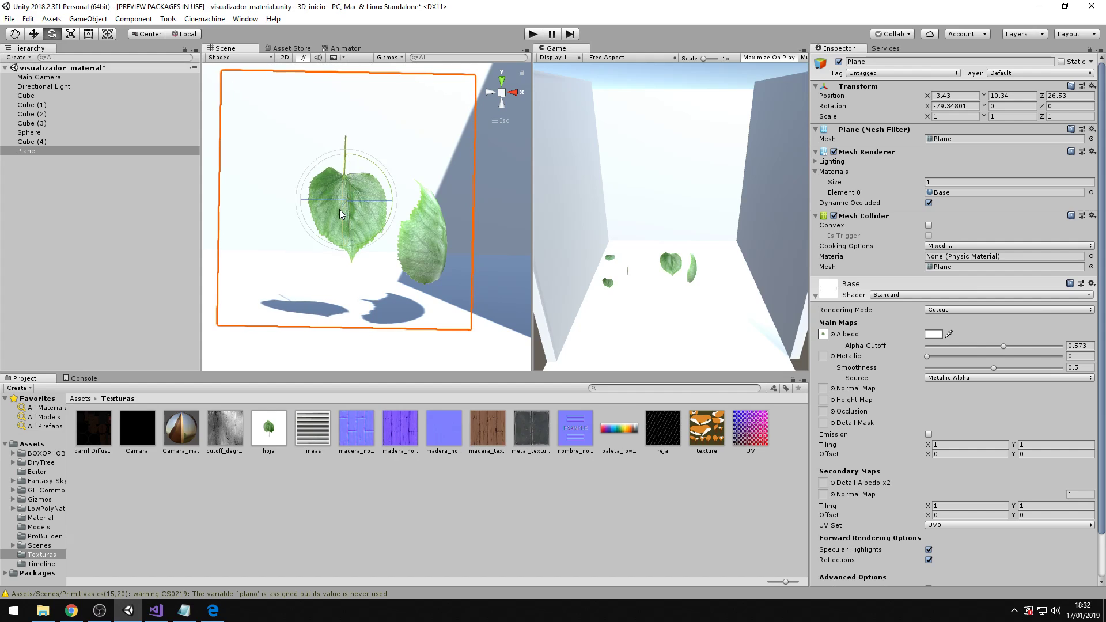
key(ctrl+z)
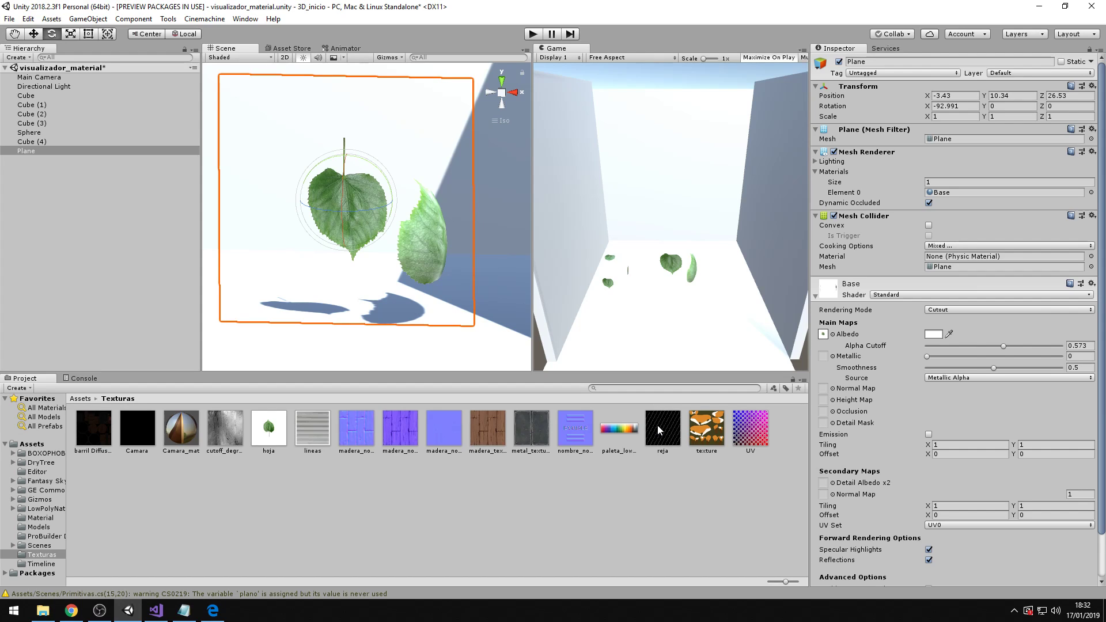
Step: Assign the reja texture to the Base material's Albedo and move the plane to about Y 10.15, Z 22.97
drag(665, 427, 823, 336)
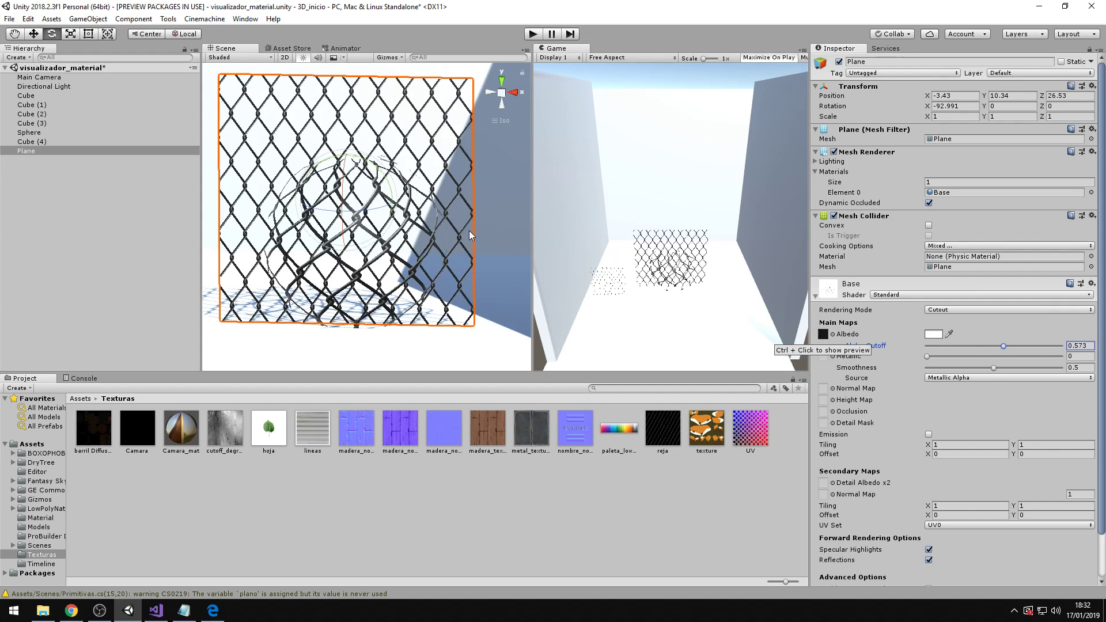
scroll(403, 219, up, 3)
alt+drag(358, 205, 323, 206)
key(e)
scroll(323, 206, down, 5)
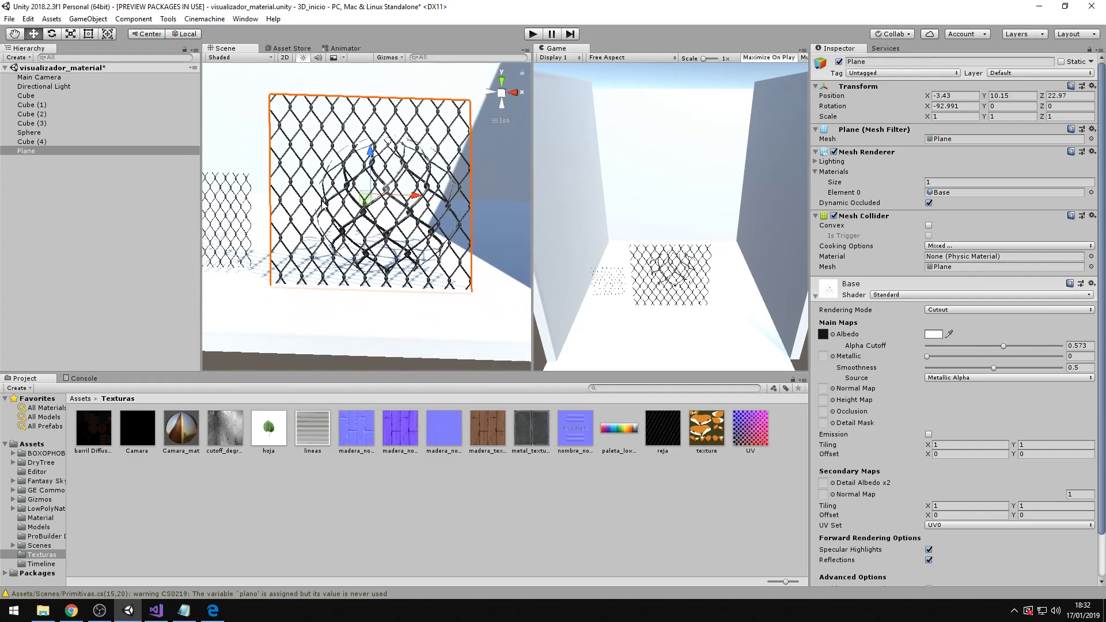
Step: Scale the fence plane to about 3.70 on X and 2.02 on Z so it spans the room
mouse_move(269, 237)
alt+mouse_down()
mouse_move(285, 252)
mouse_move(275, 256)
alt+mouse_up()
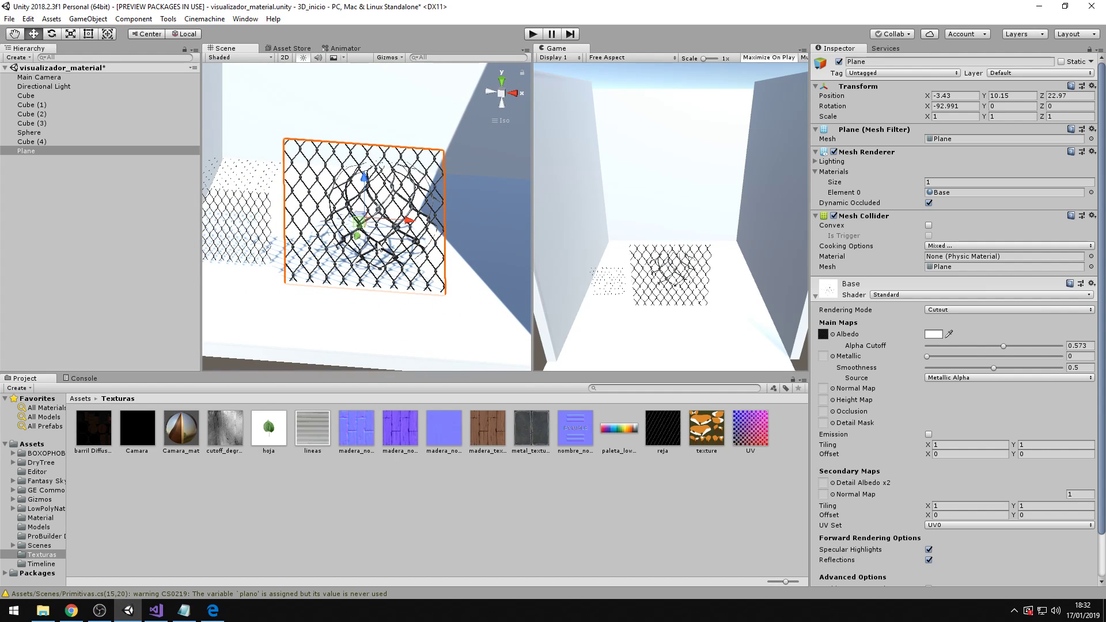
key(r)
drag(409, 220, 519, 227)
drag(365, 177, 367, 134)
scroll(367, 144, down, 8)
alt+drag(367, 174, 438, 183)
scroll(885, 307, down, 2)
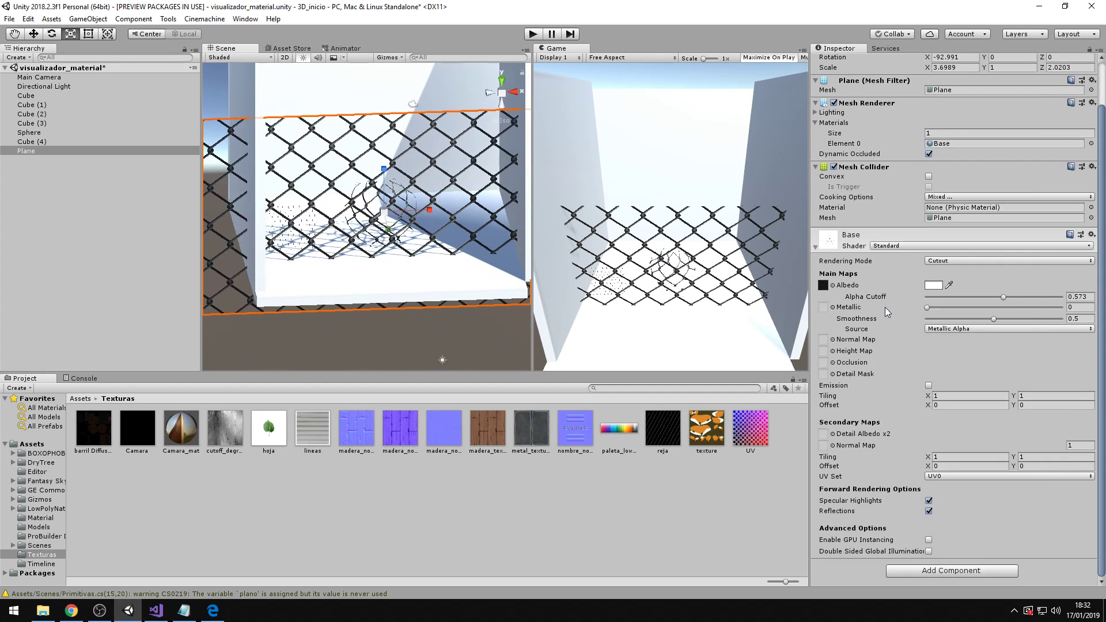
scroll(885, 306, up, 2)
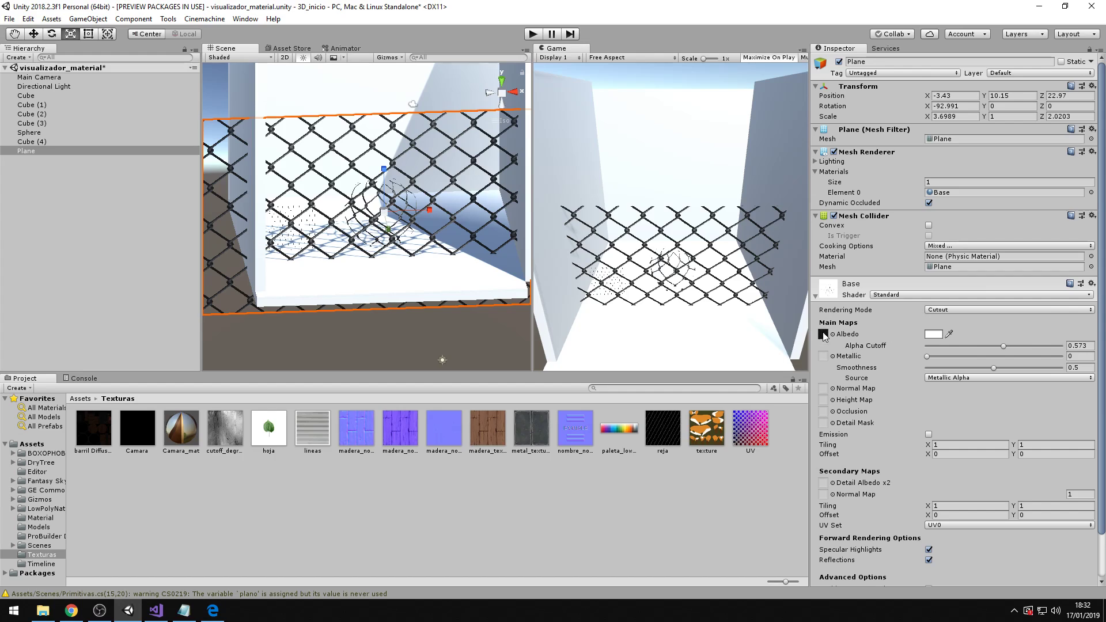
Step: Reselect Cutout as the Base material's rendering mode and undo the enlargement of the fence plane
click(954, 309)
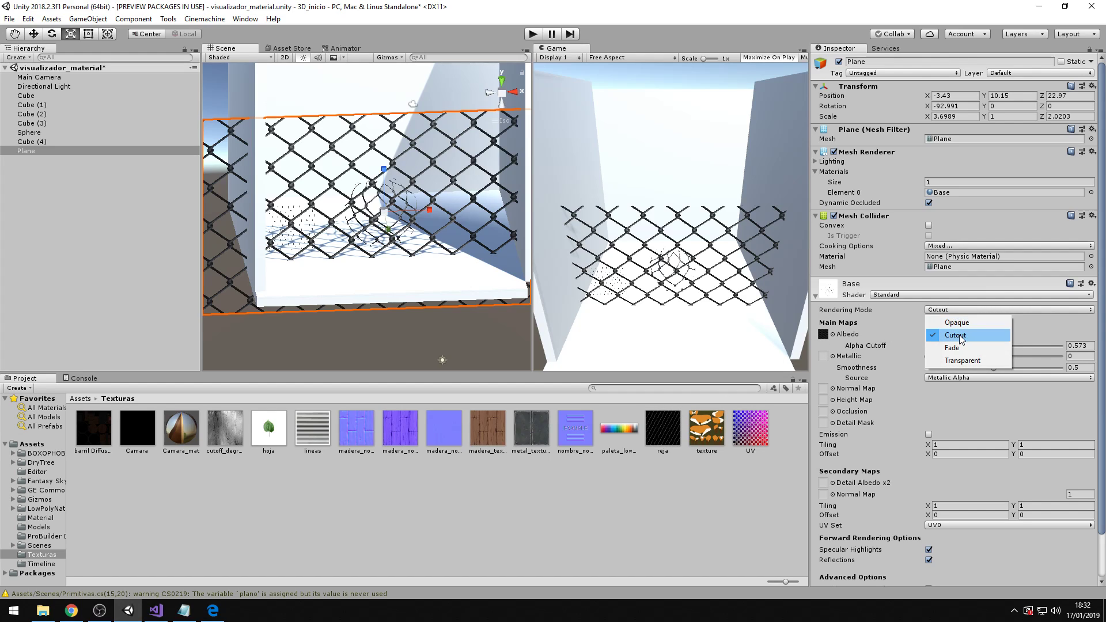
click(940, 340)
key(ctrl+z)
key(ctrl+z)
key(ctrl+z)
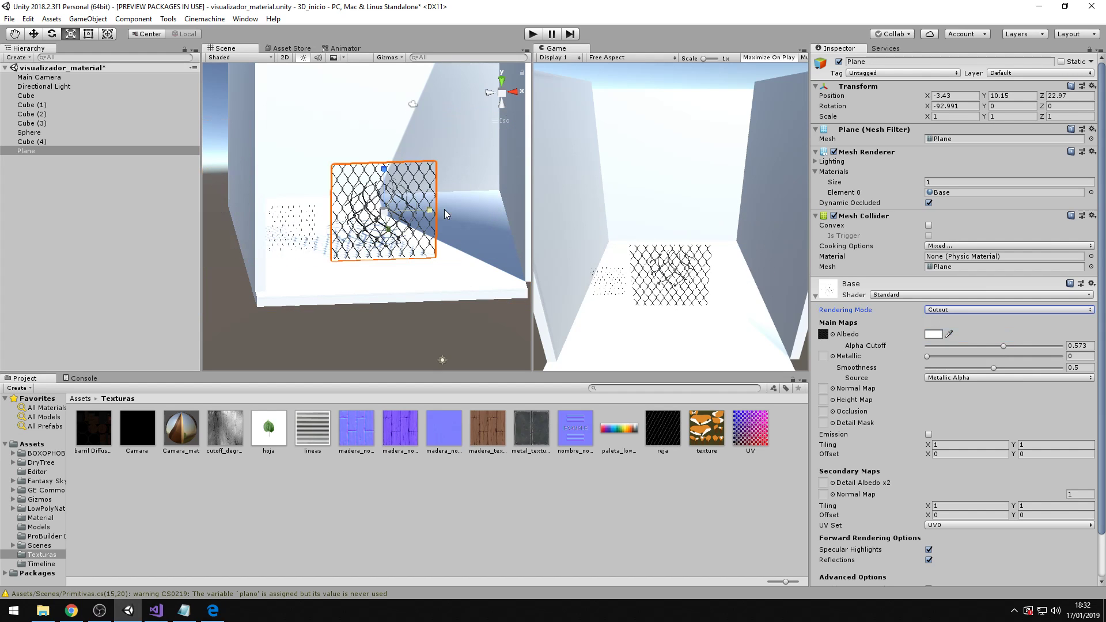
Step: Compare the fence plane in Shaded Wireframe and Shaded display in the scene view, and reselect the plane
alt+drag(444, 225, 412, 237)
scroll(412, 237, up, 5)
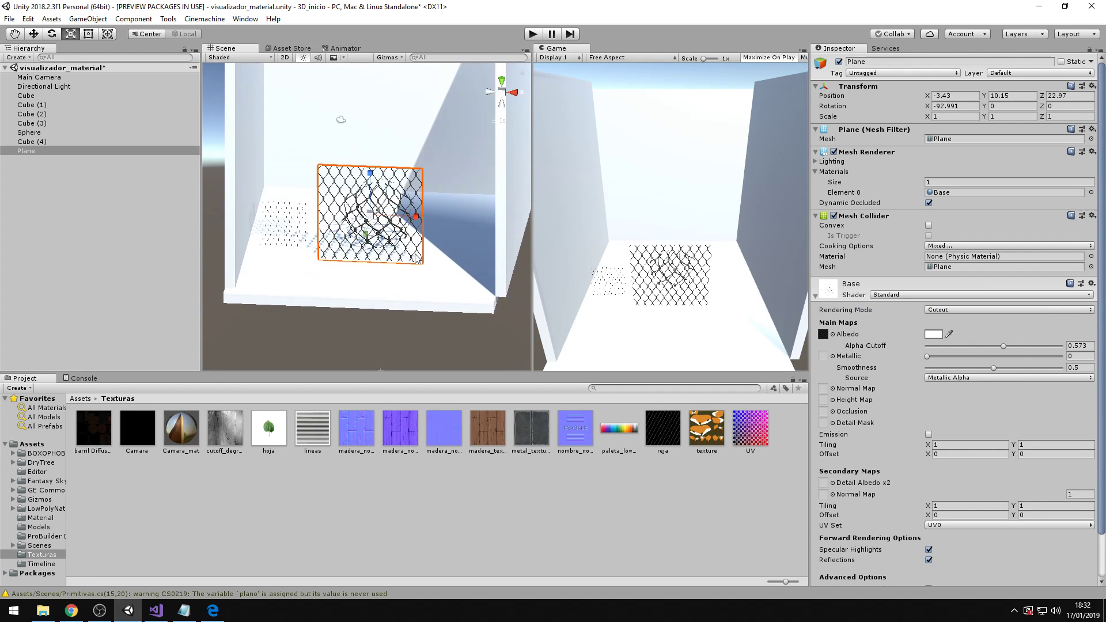
scroll(414, 256, down, 2)
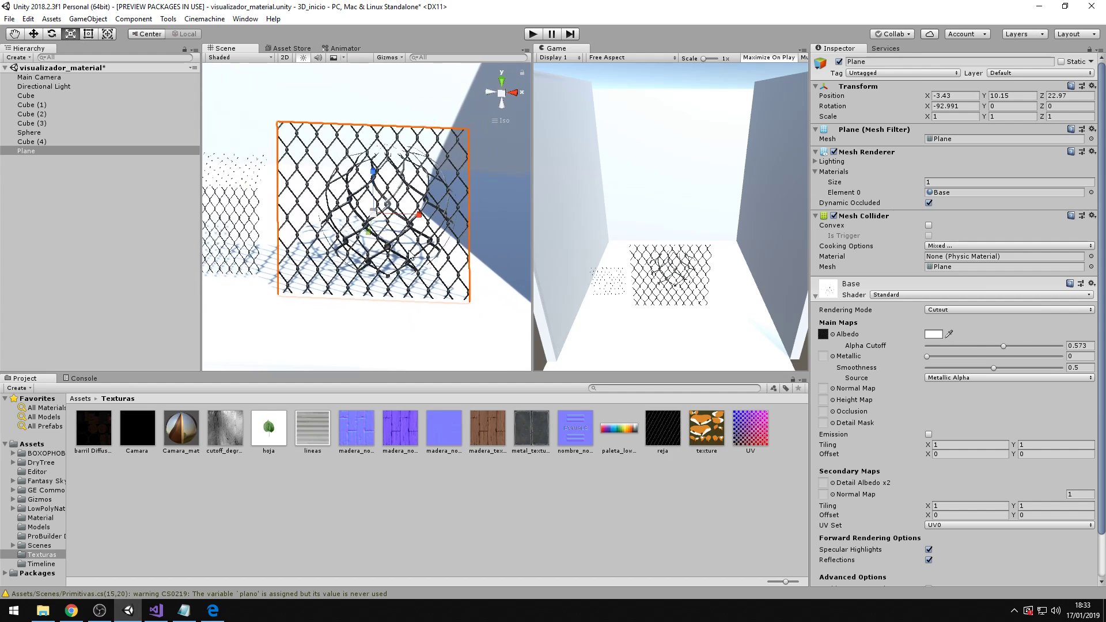
click(253, 57)
click(242, 95)
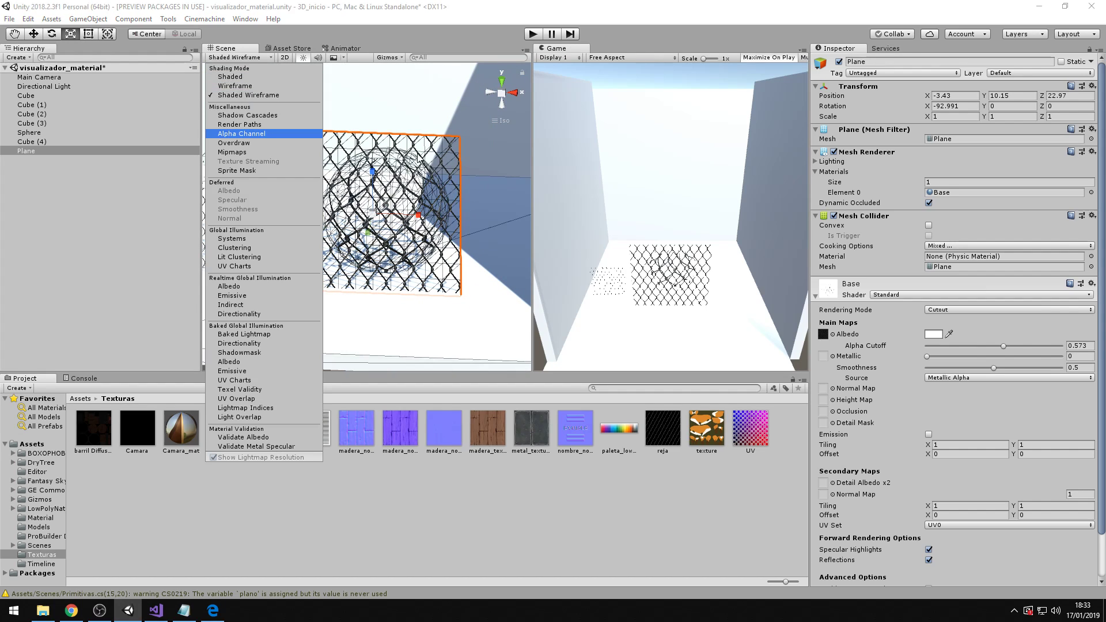
click(233, 86)
click(230, 76)
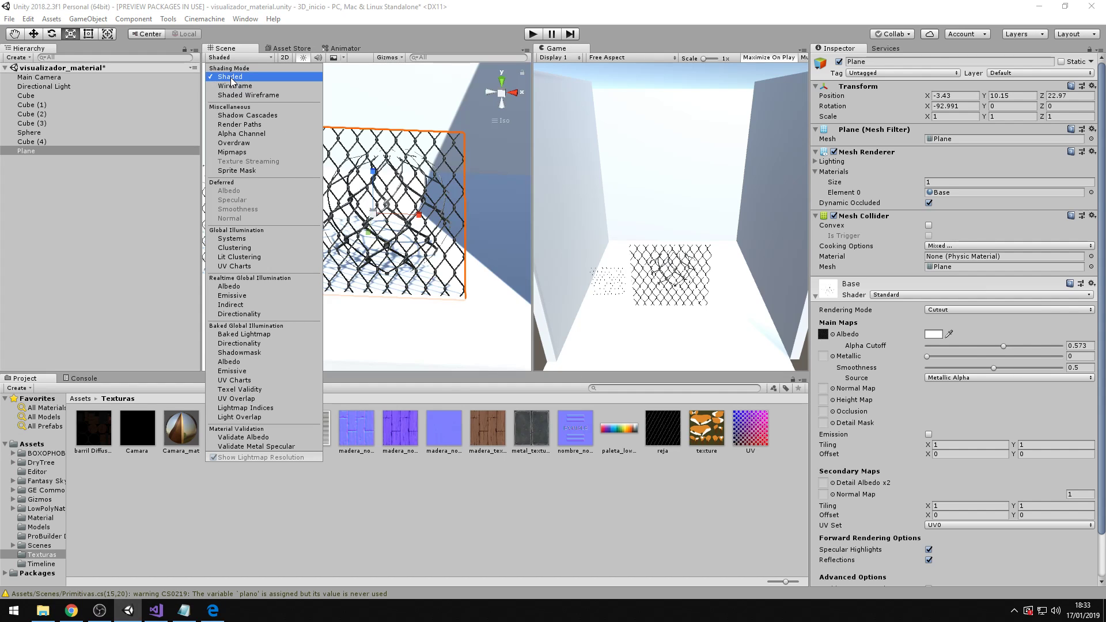
click(464, 131)
mouse_move(464, 130)
right_down()
mouse_move(415, 167)
mouse_move(469, 317)
mouse_move(438, 253)
right_up()
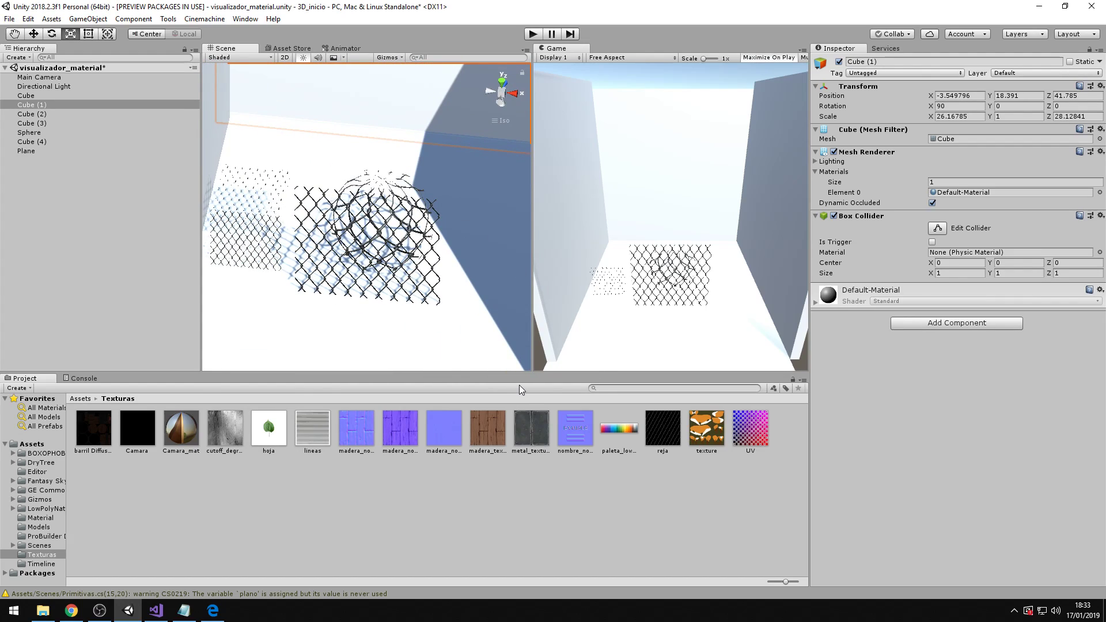
click(385, 221)
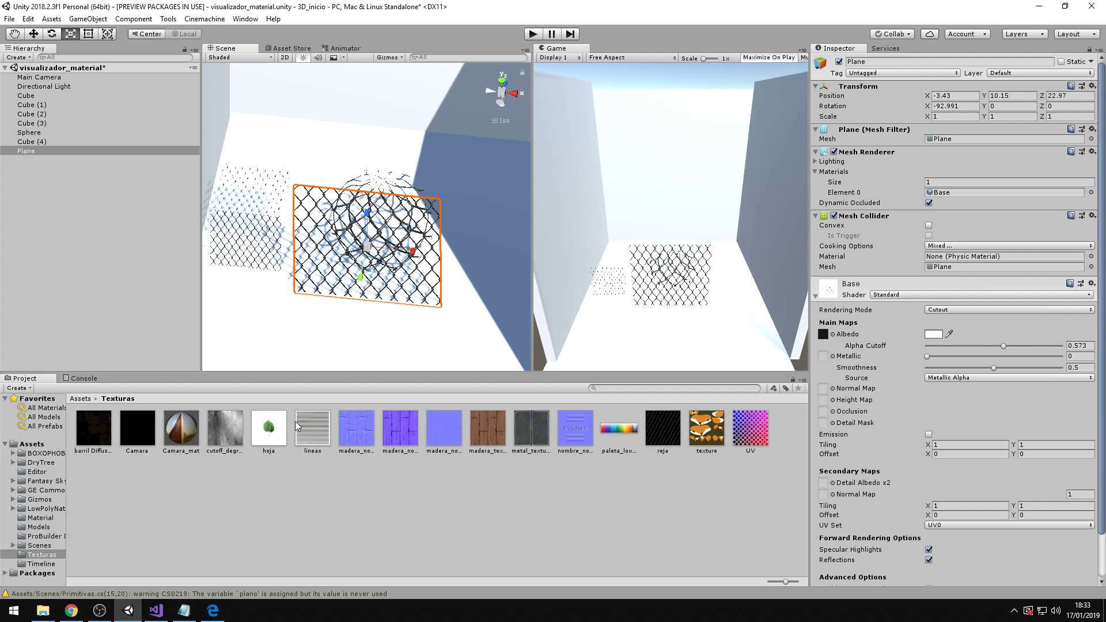
Step: Switch to the materials PDF in Edge, review the Cutout slide and go on to the Fade slide
click(213, 611)
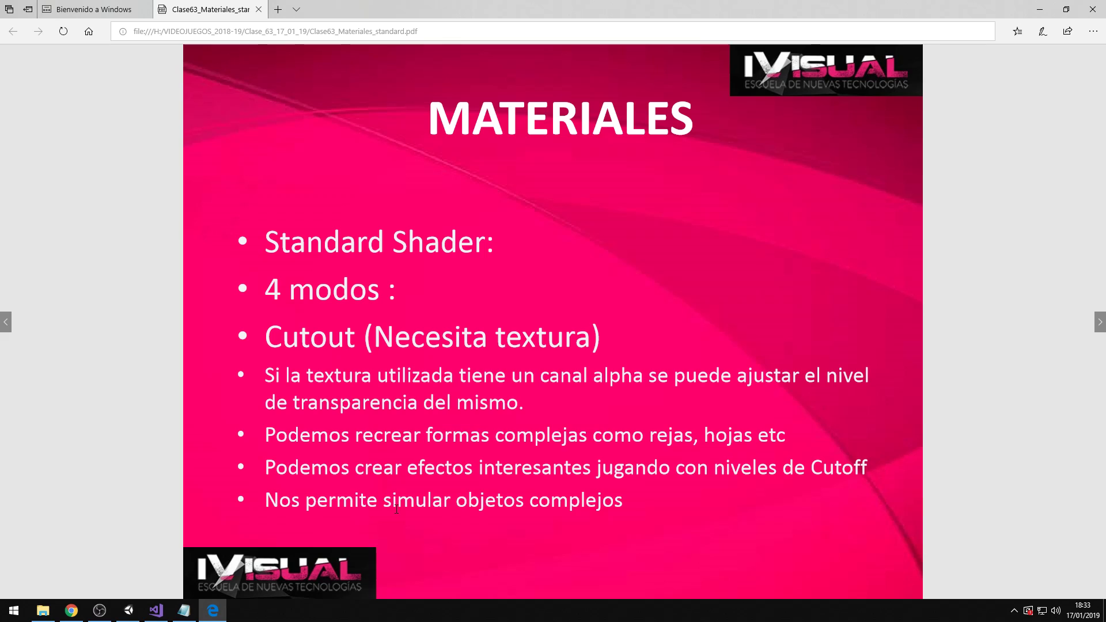
click(128, 611)
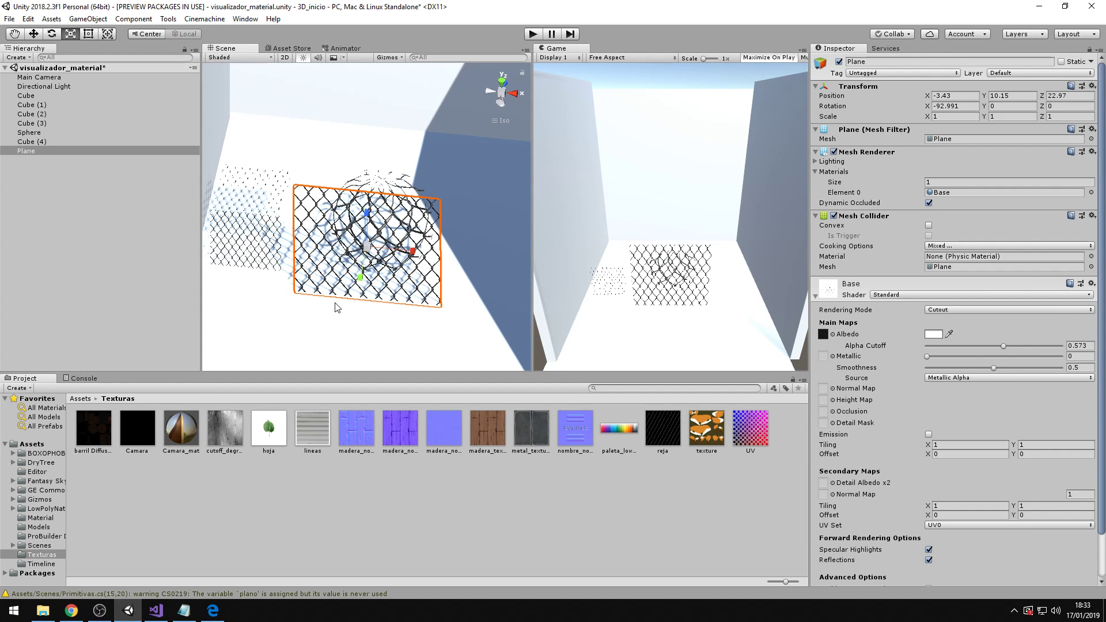
click(212, 611)
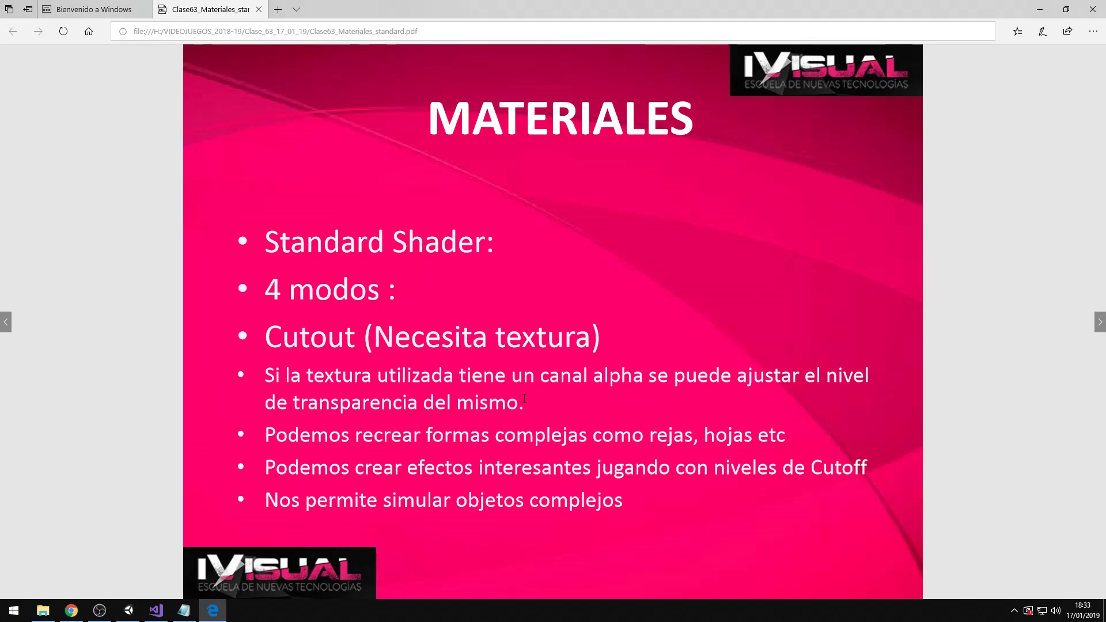
scroll(521, 372, down, 1)
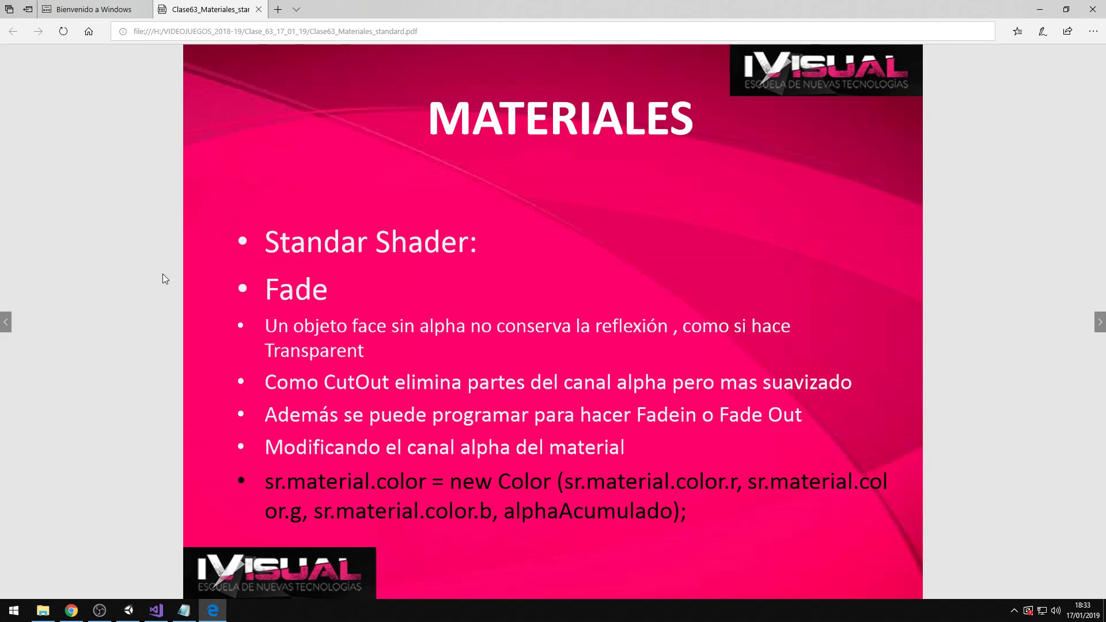
Step: Switch back to Unity and set the Base material's rendering mode to Fade, checking the fence up close
click(128, 611)
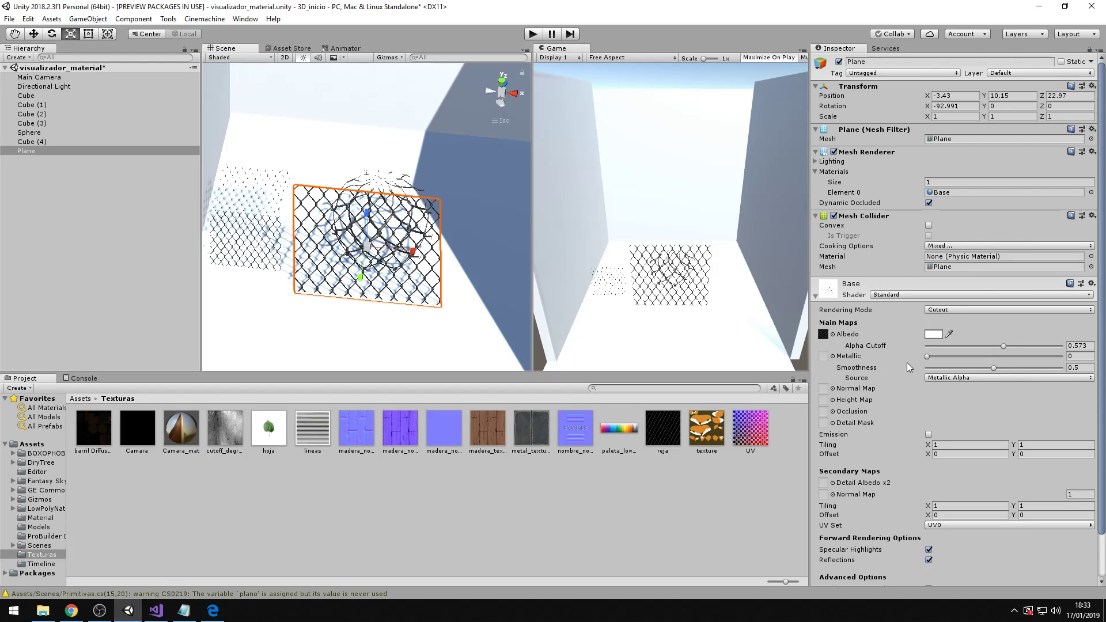
click(951, 312)
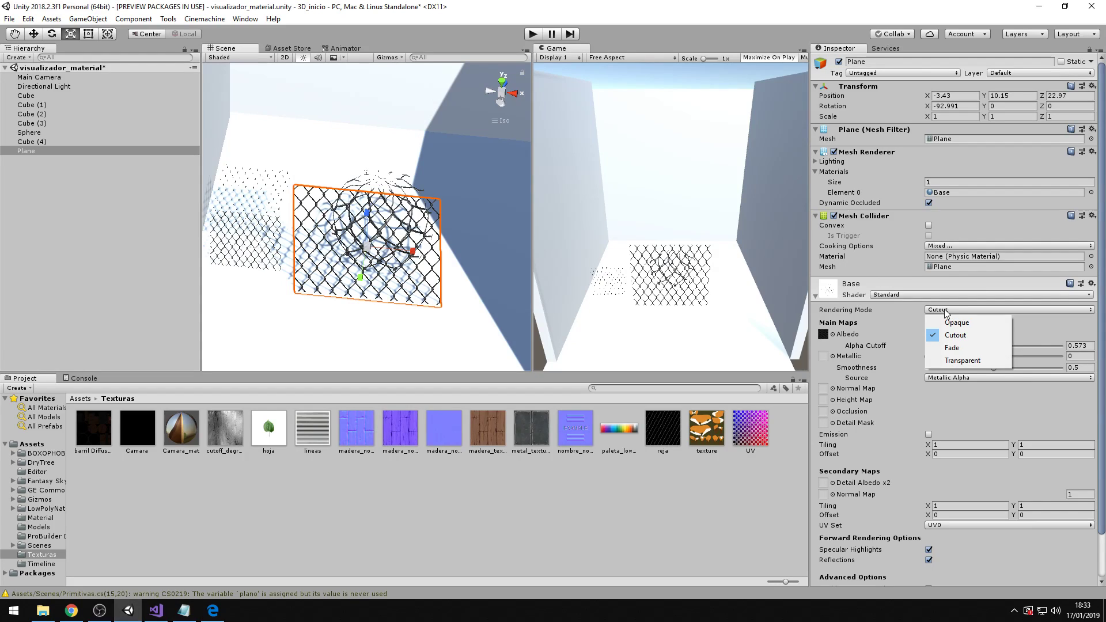
click(957, 348)
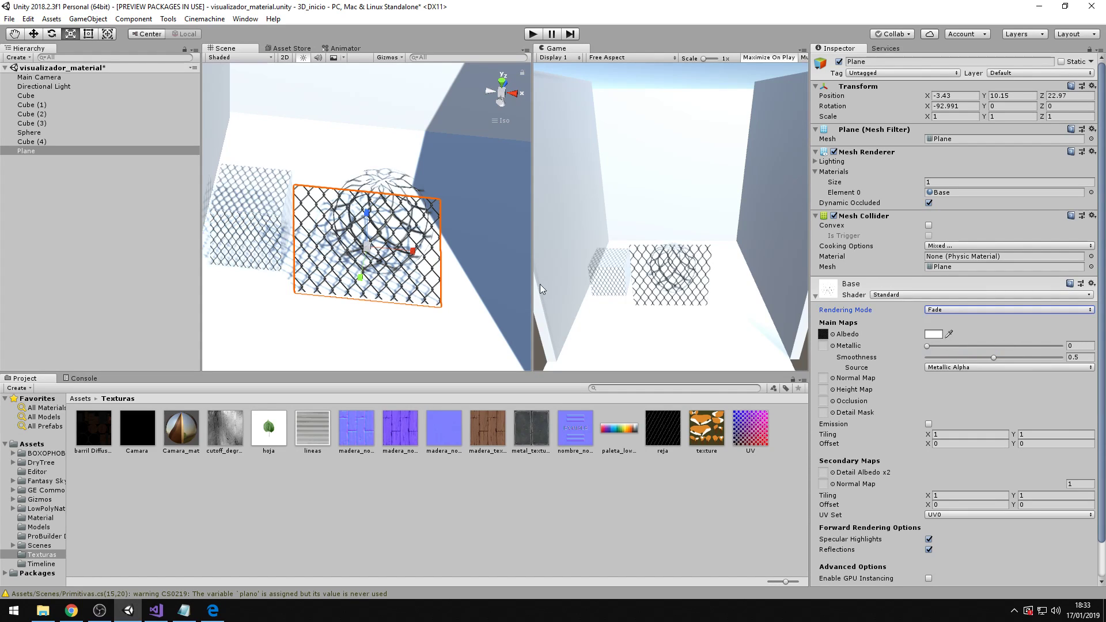
scroll(390, 312, up, 2)
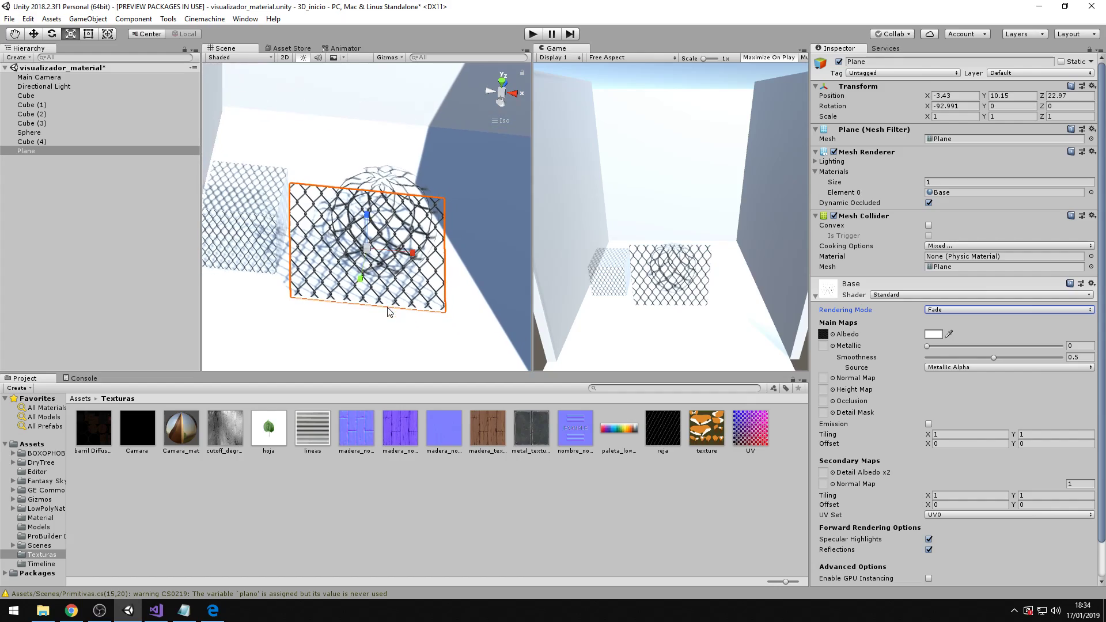
alt+drag(237, 309, 313, 242)
scroll(314, 240, up, 8)
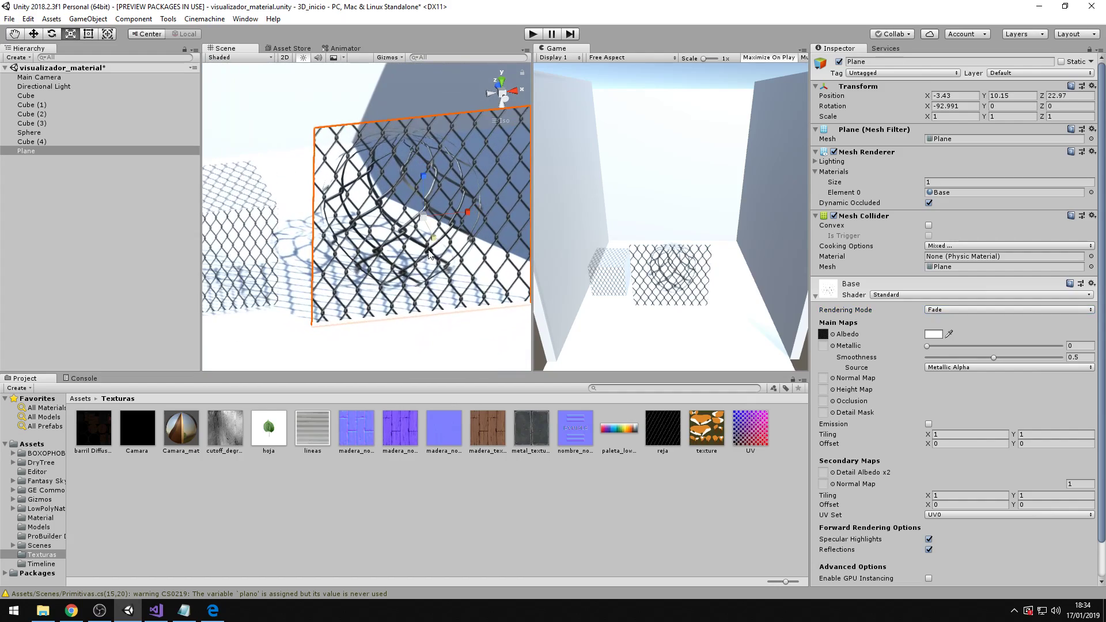
alt+drag(447, 262, 331, 99)
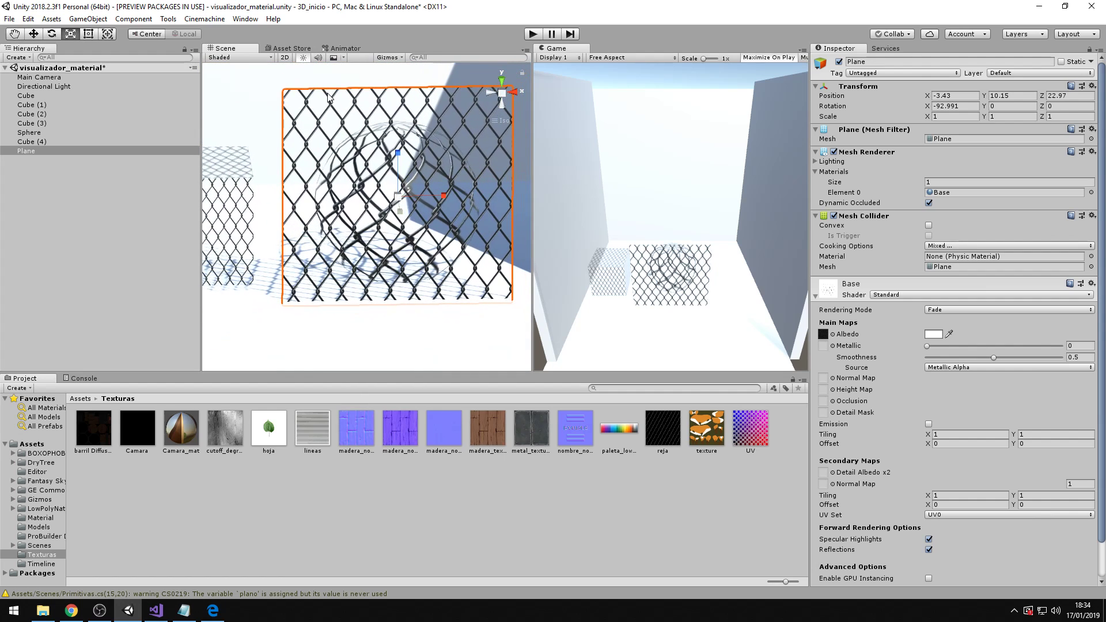
scroll(352, 165, down, 1)
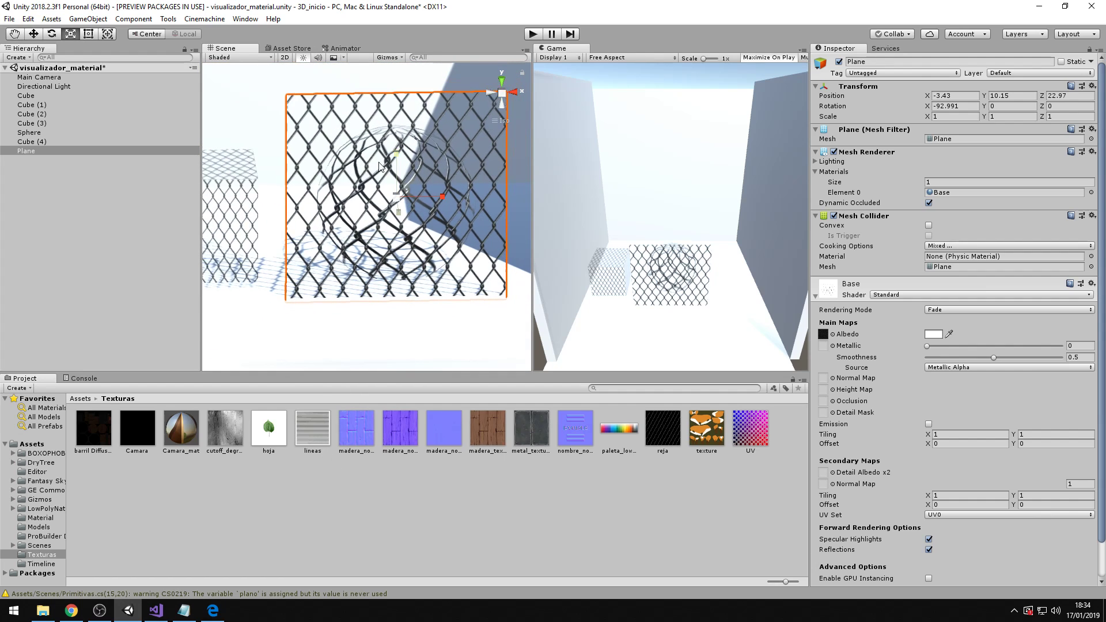
Step: Try the hoja texture as Albedo in Fade mode, and restore the reja texture to compare the edges
drag(272, 437, 827, 339)
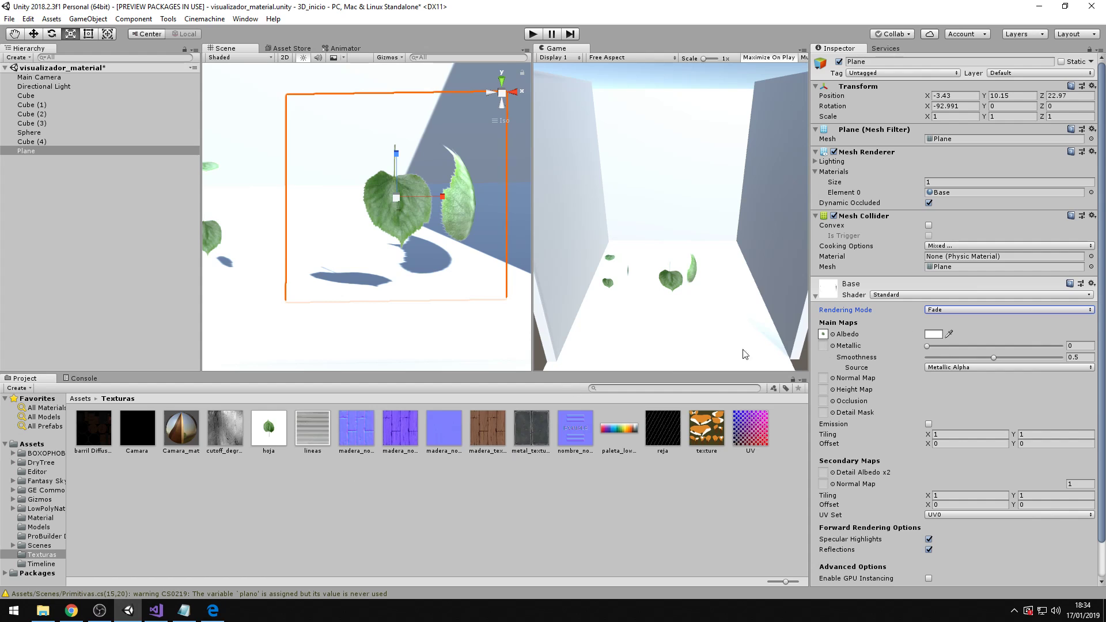
drag(657, 440, 824, 335)
scroll(478, 221, up, 2)
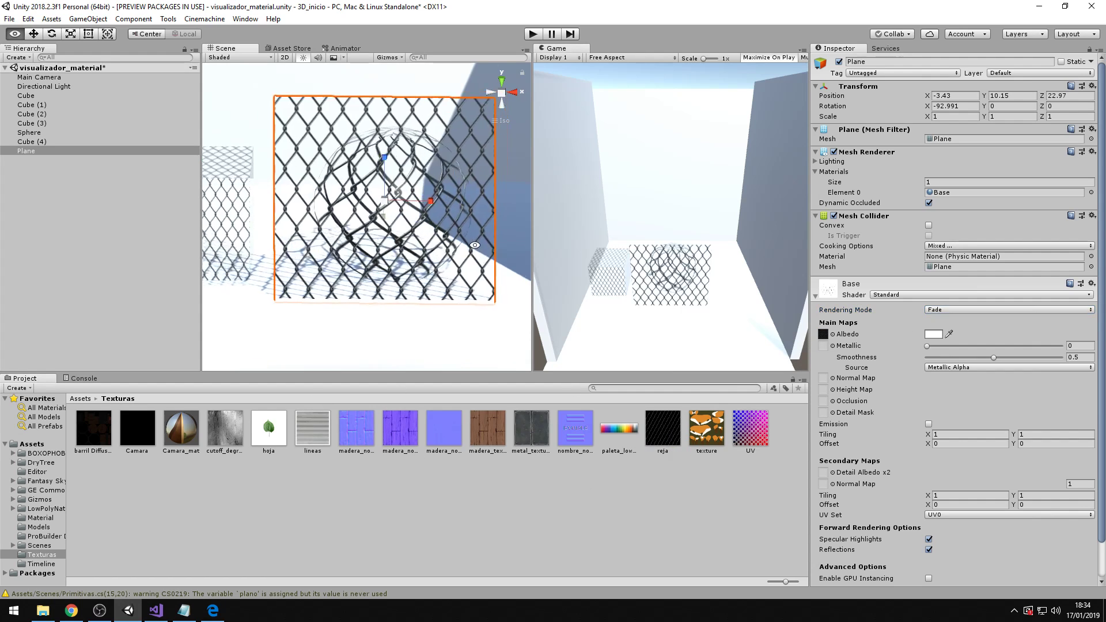
scroll(396, 192, up, 1)
scroll(397, 192, down, 1)
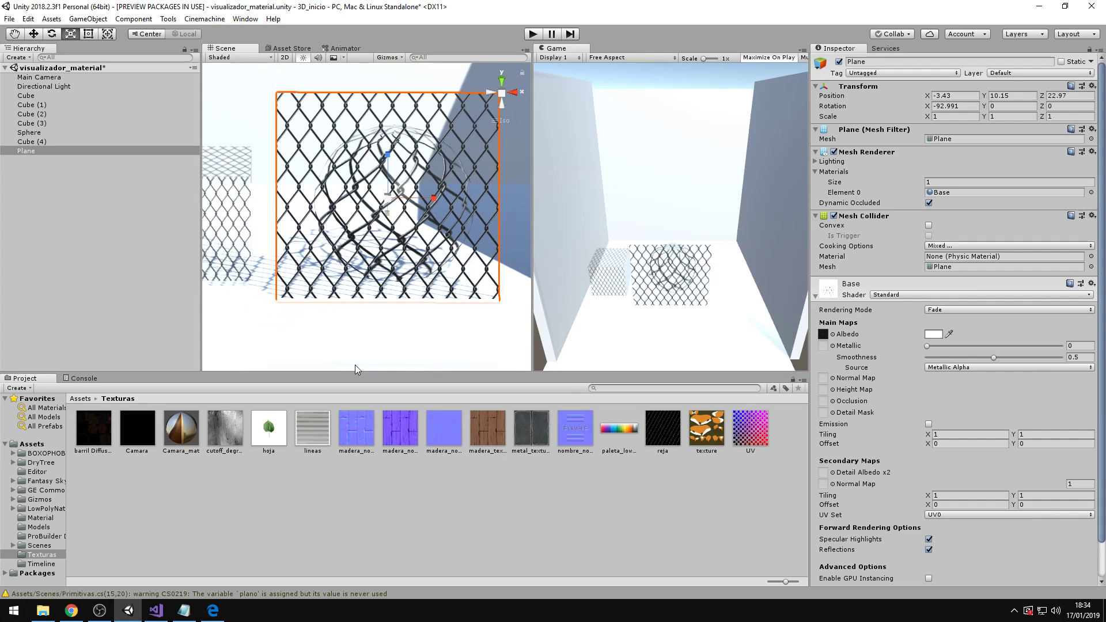
Step: Consult the Fade slide in Edge, return to Unity, and lower the Base material's Albedo alpha to 57
click(214, 612)
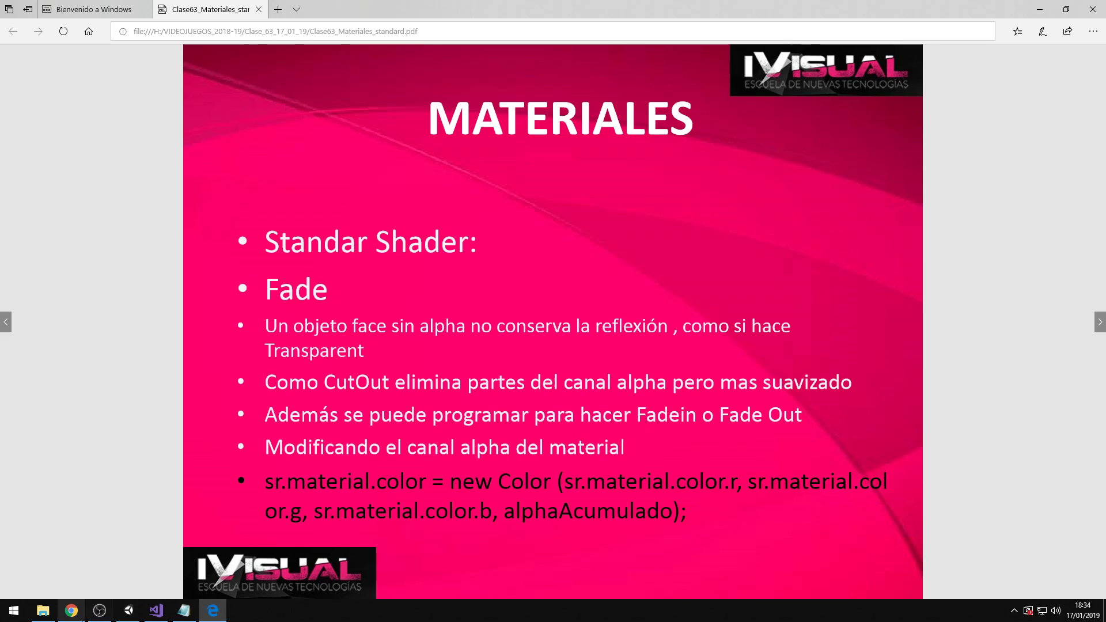
click(128, 611)
click(931, 334)
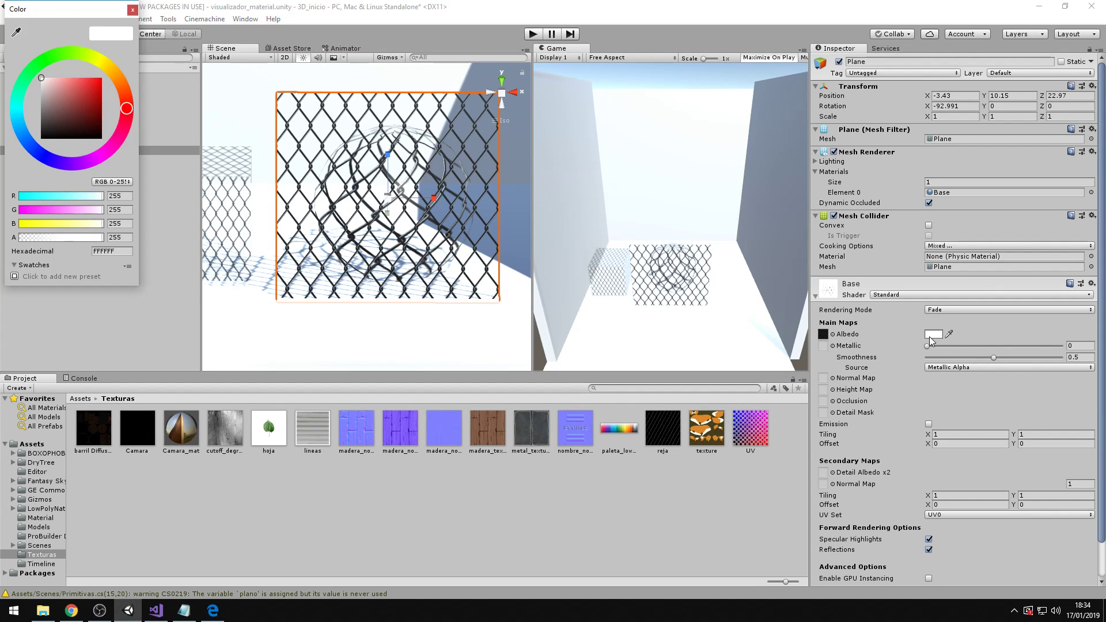
drag(102, 237, 40, 243)
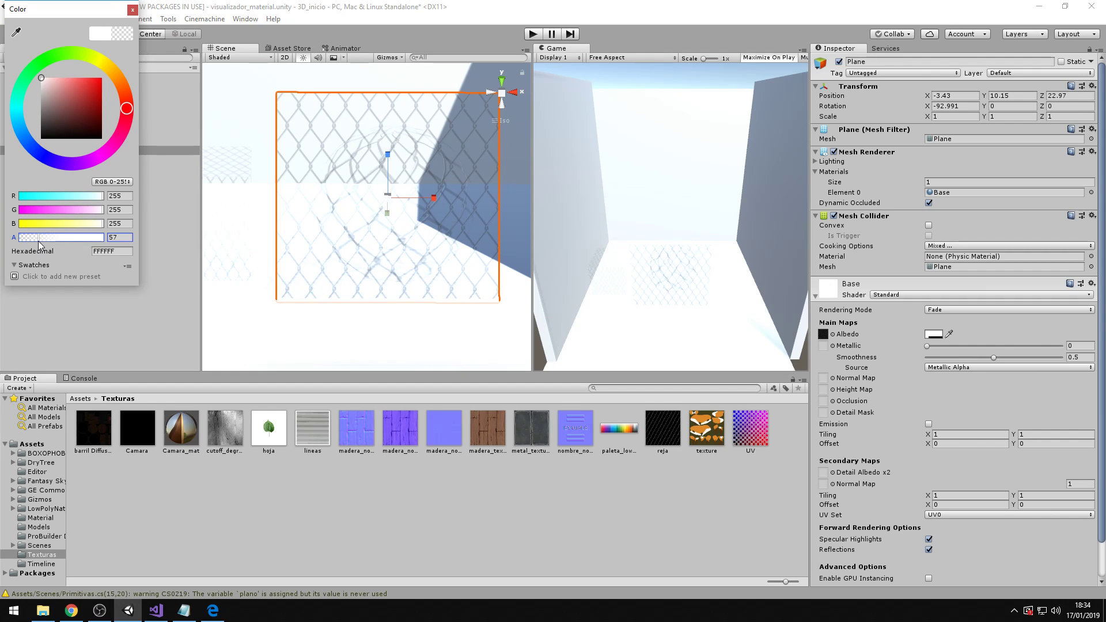
scroll(282, 213, down, 9)
alt+drag(278, 189, 439, 172)
alt+drag(277, 200, 341, 175)
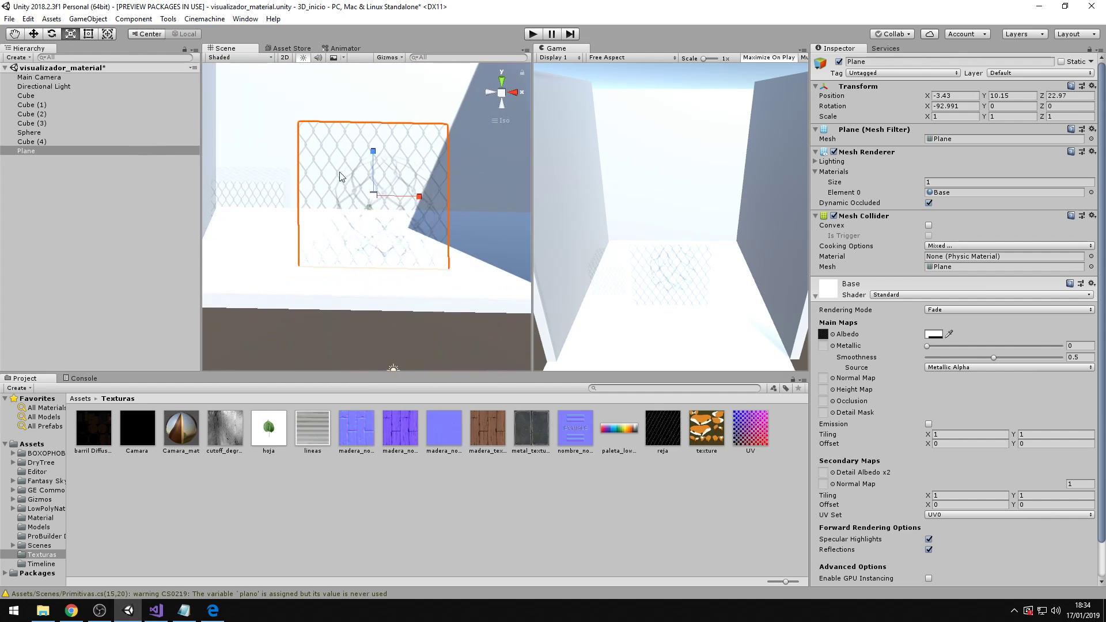
Step: Set the Base material's rendering mode to Cutout, its Alpha Cutoff to 0.599, and raise the Albedo alpha to full
click(958, 313)
click(965, 335)
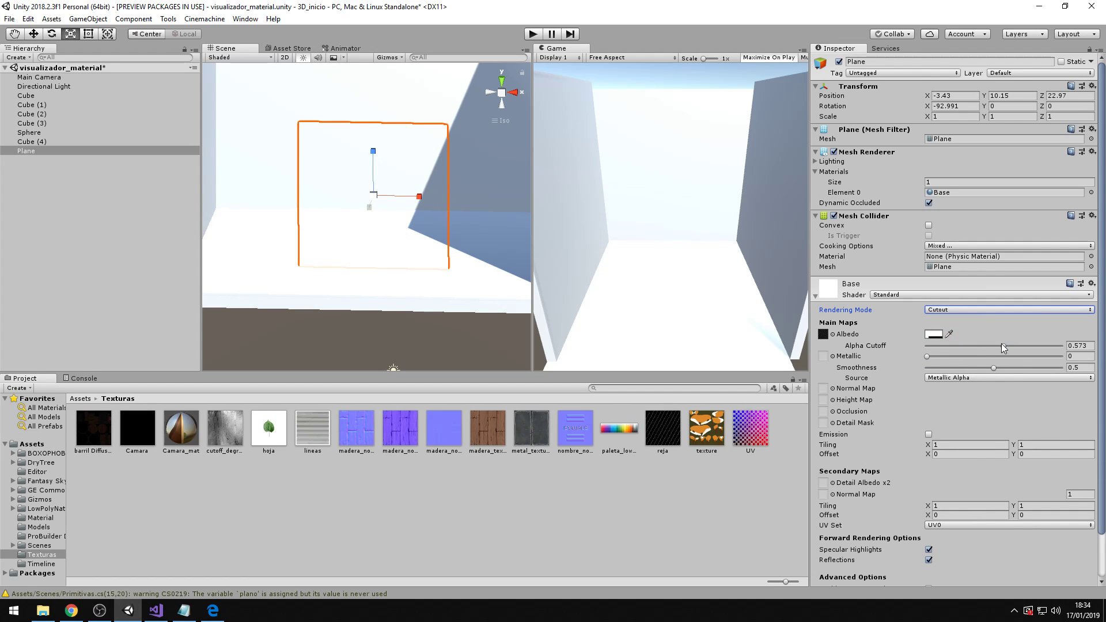
mouse_move(1003, 345)
mouse_down()
mouse_move(1032, 345)
mouse_move(1008, 345)
mouse_up()
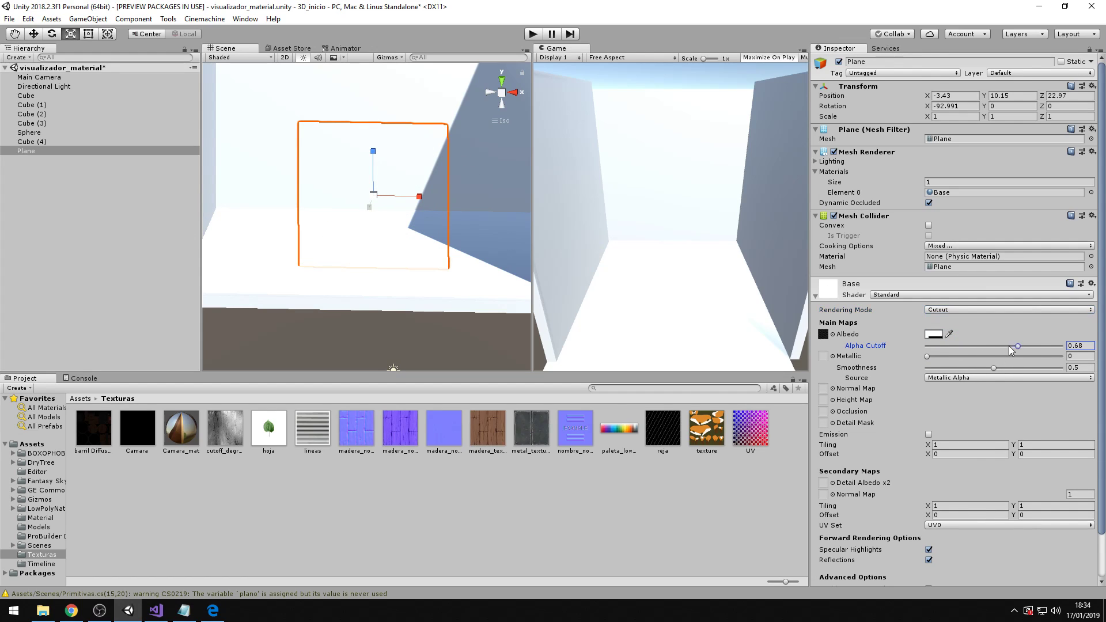
click(937, 335)
drag(46, 236, 116, 231)
click(133, 10)
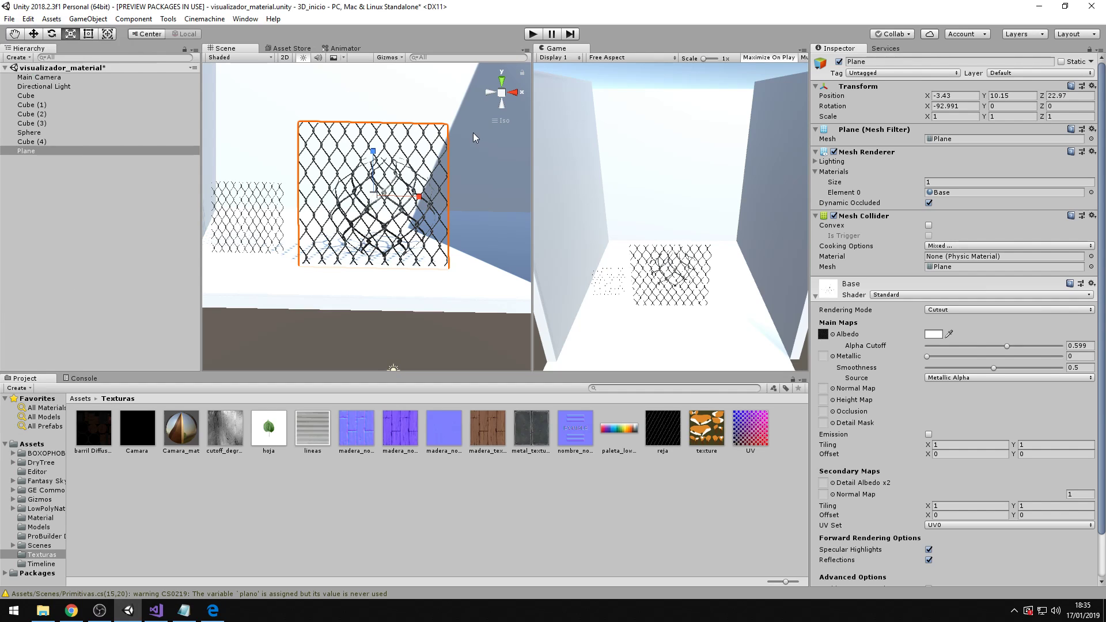
Step: Return the Base material's rendering mode to Fade and lower its Albedo alpha to about 127
click(952, 310)
click(959, 348)
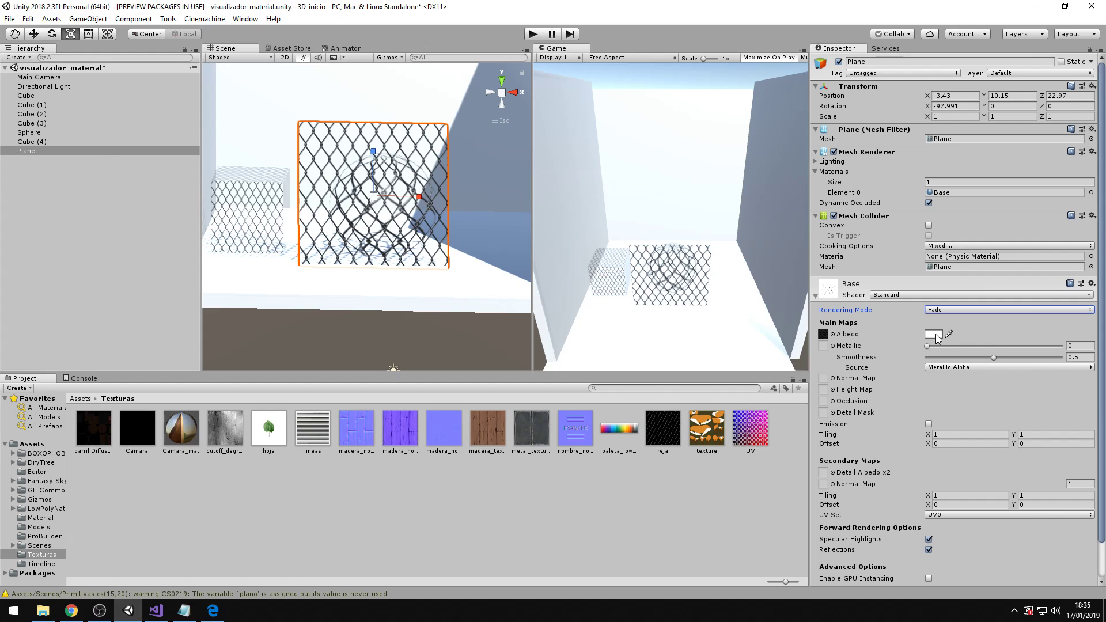
click(935, 335)
mouse_move(67, 236)
mouse_down()
mouse_move(82, 236)
mouse_move(62, 238)
mouse_up()
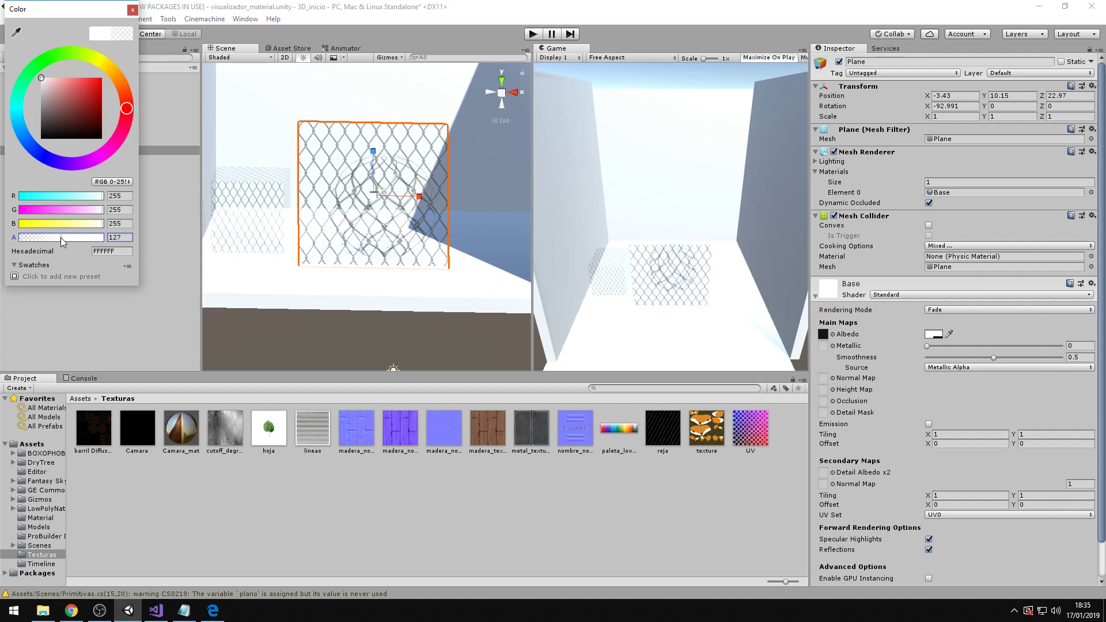
click(133, 9)
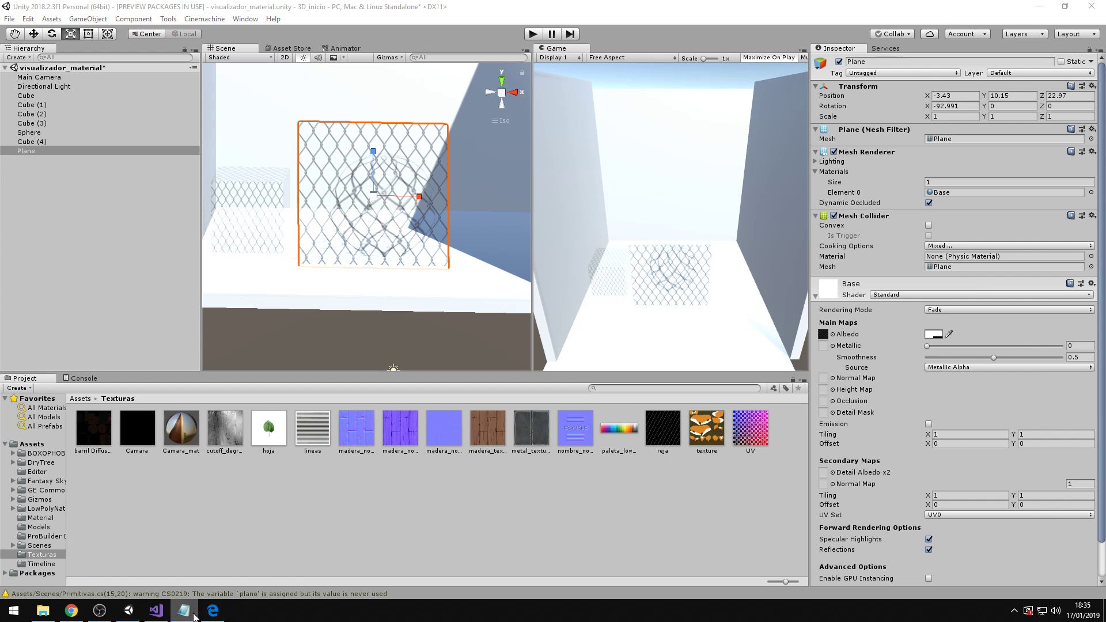
Step: Switch to the Fade slide in Edge and highlight material.color in the code line that modifies the material's alpha
click(213, 611)
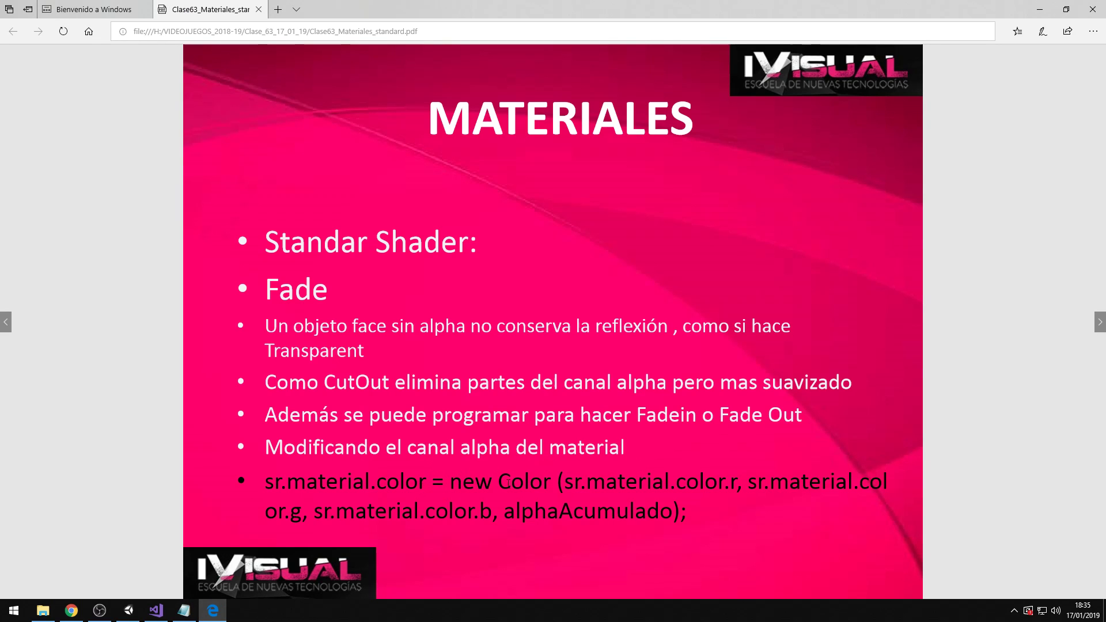
drag(433, 481, 288, 481)
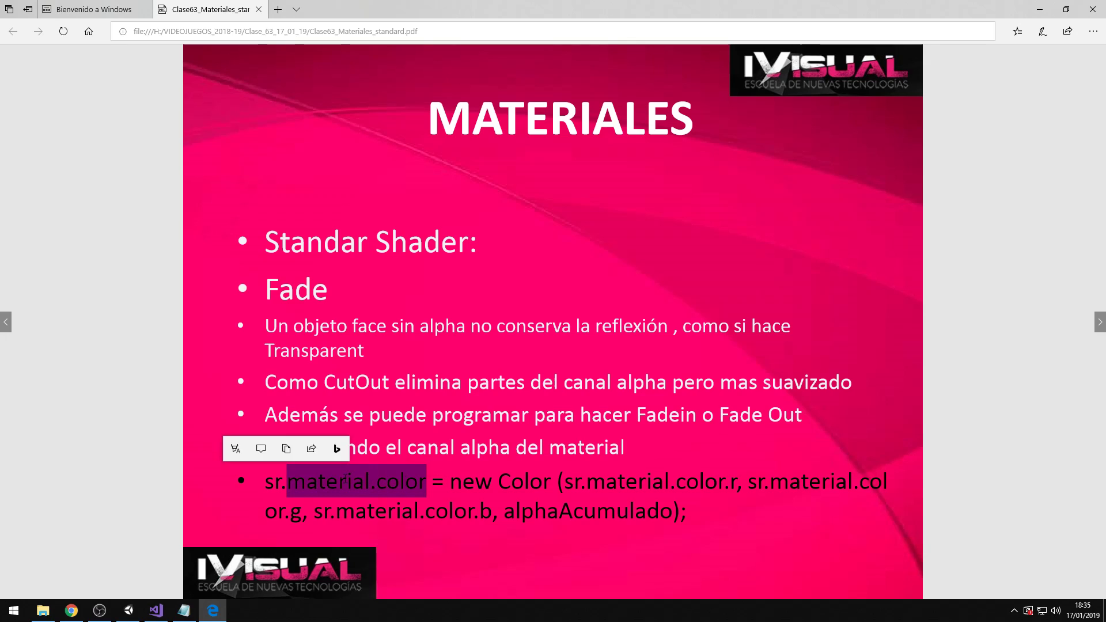